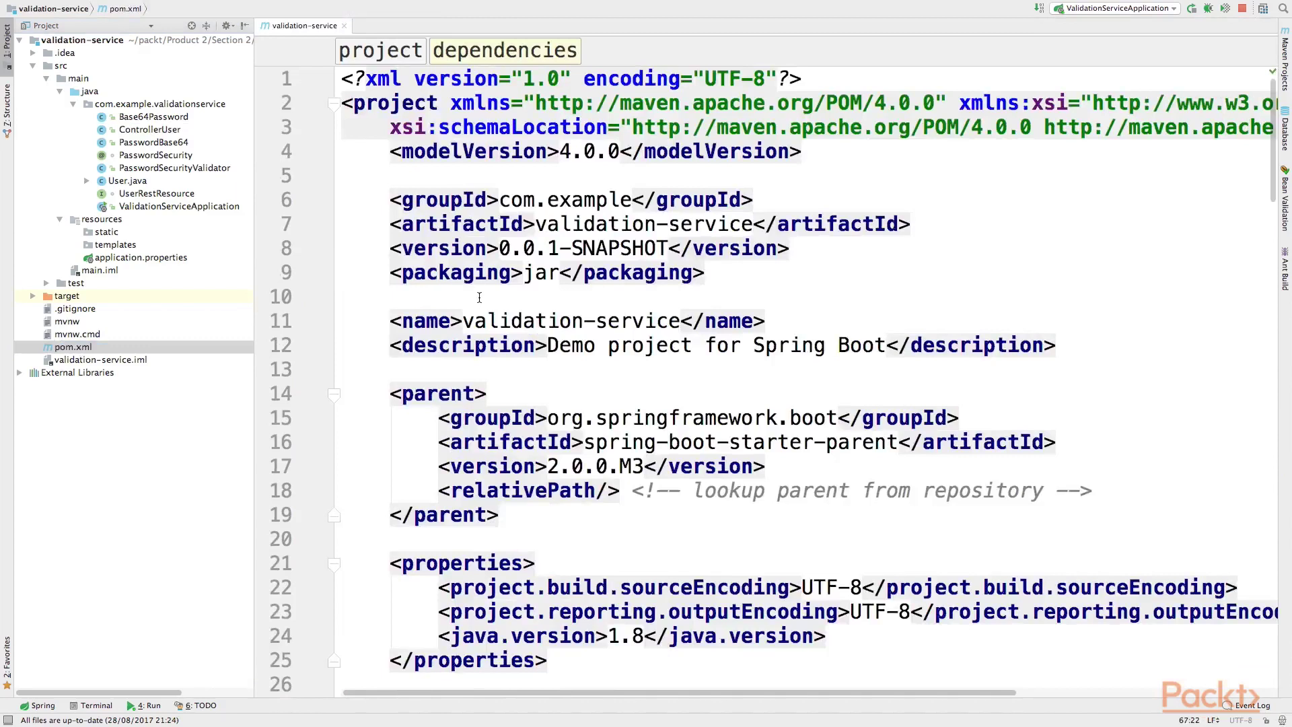
Set pom.xml packaging to war, add a runtime spring-boot-devtools dependency, and import the Maven changes
{"action": "double_click", "coordinate": [540, 275]}
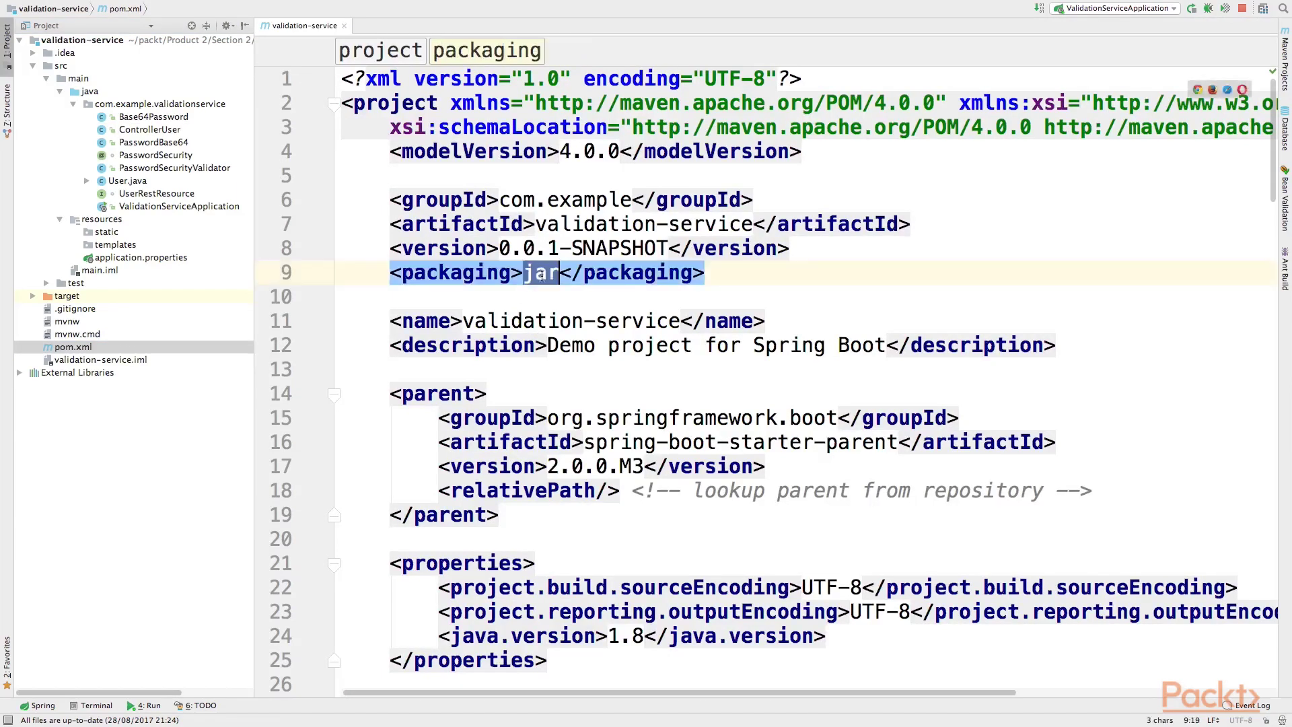
{"action": "type", "text": "w"}
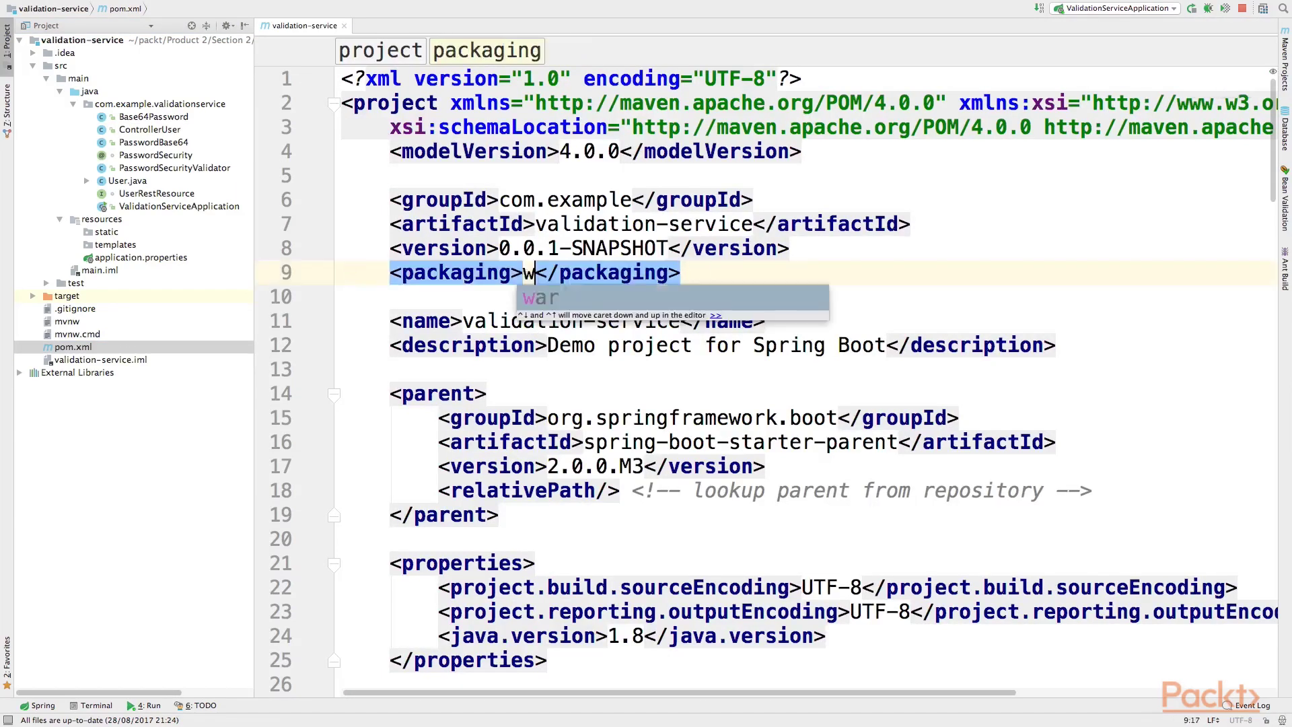
{"action": "type", "text": "ar"}
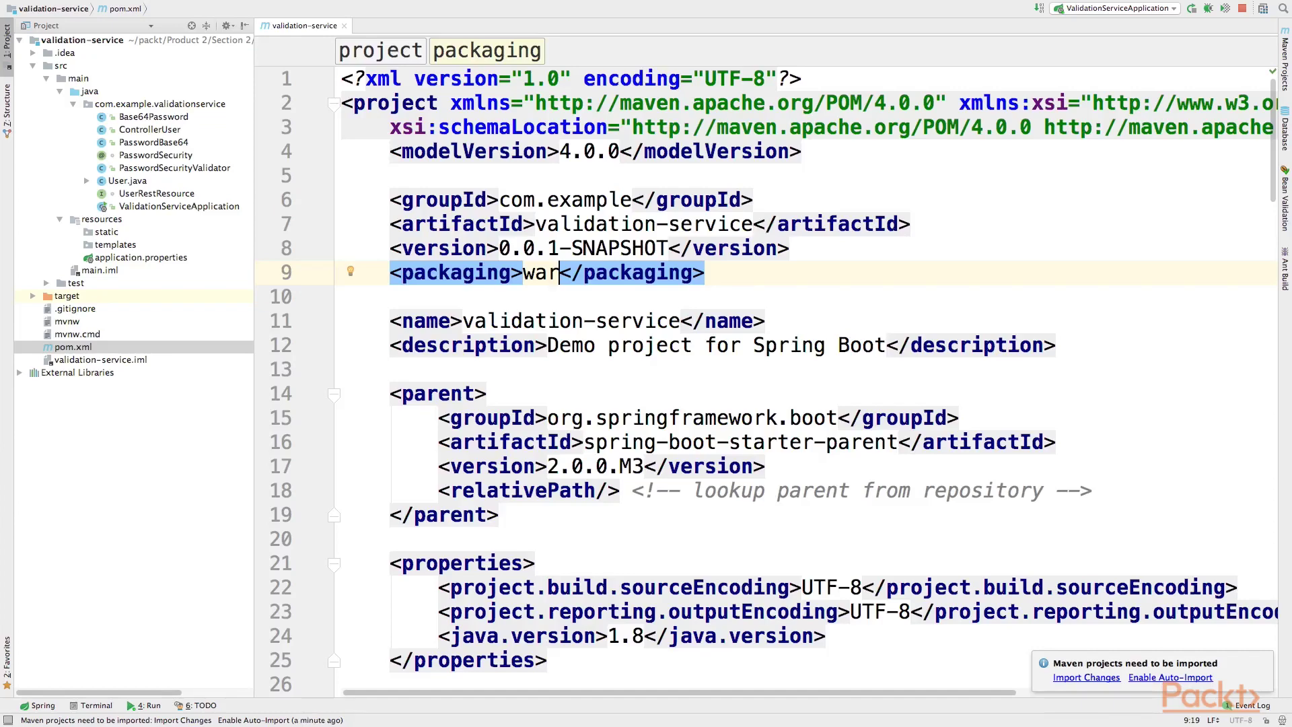
{"action": "scroll", "coordinate": [434, 408], "scroll_direction": "down", "scroll_amount": 2}
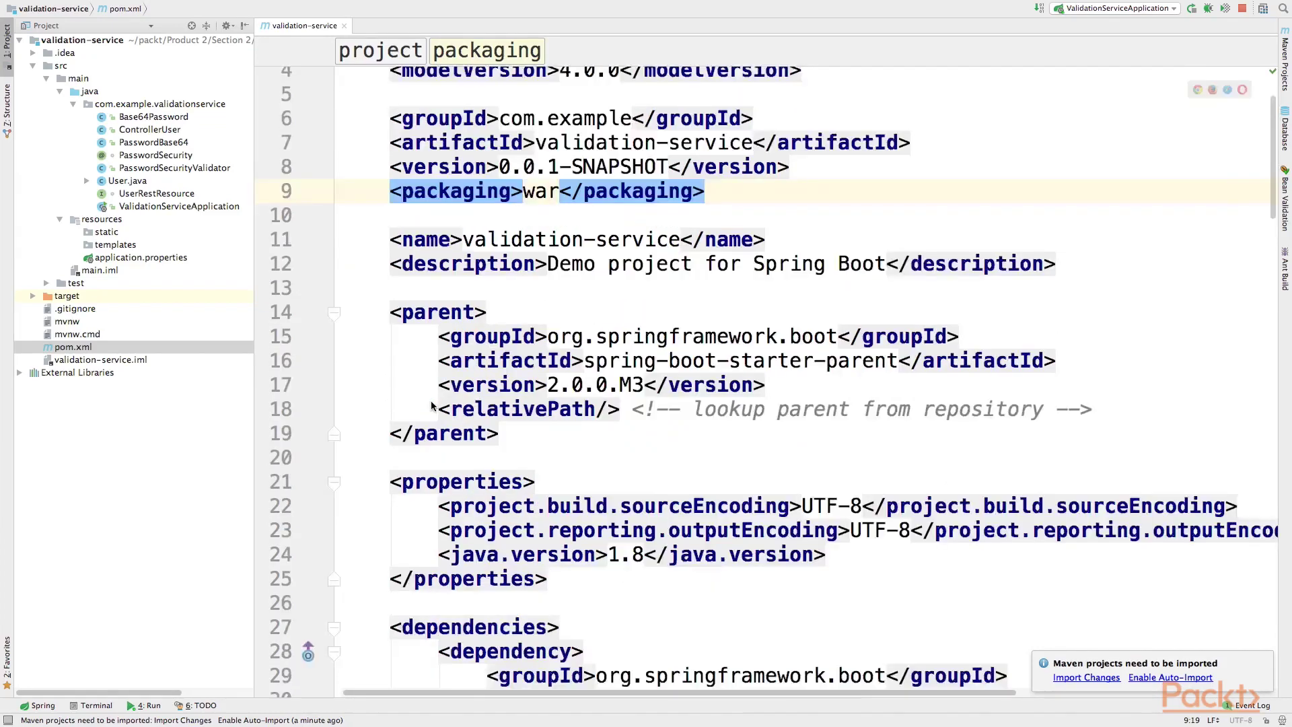
{"action": "scroll", "coordinate": [434, 408], "scroll_direction": "down", "scroll_amount": 5}
{"action": "scroll", "coordinate": [590, 430], "scroll_direction": "down", "scroll_amount": 1}
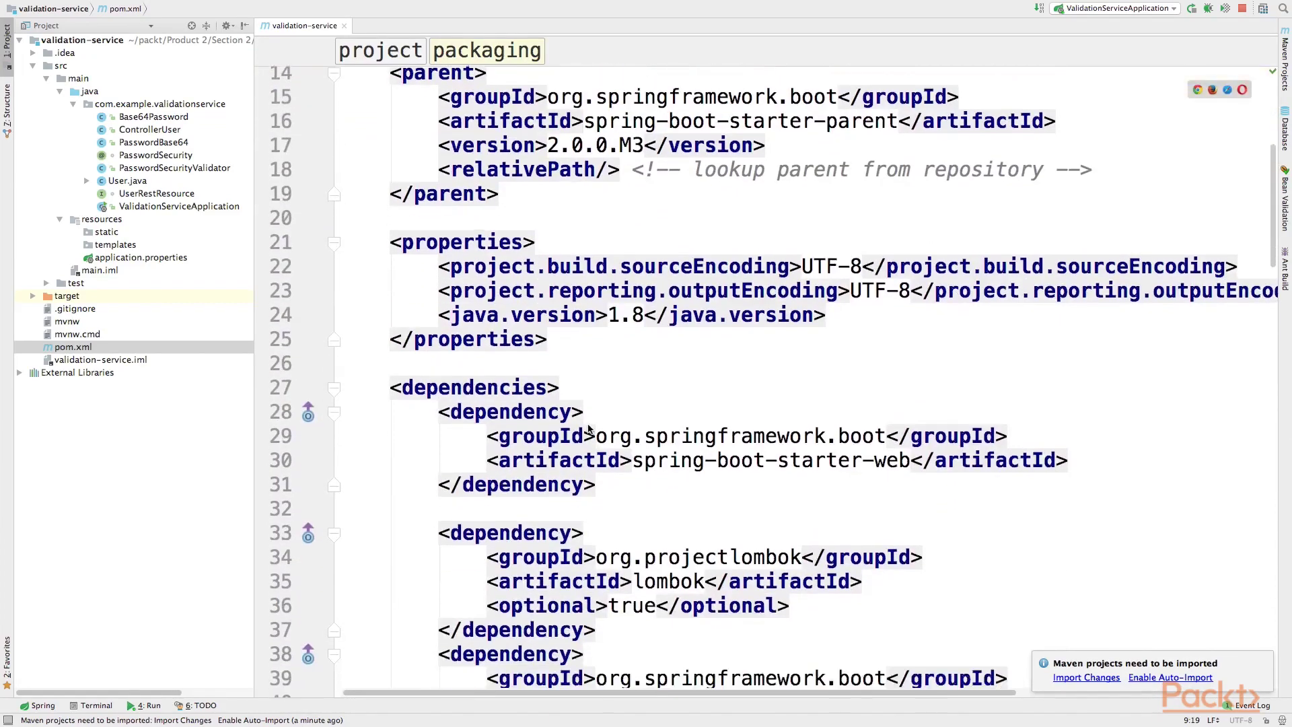
{"action": "left_click", "coordinate": [625, 393]}
{"action": "key", "text": "alt+Up"}
{"action": "scroll", "coordinate": [630, 479], "scroll_direction": "down", "scroll_amount": 5}
{"action": "scroll", "coordinate": [630, 479], "scroll_direction": "down", "scroll_amount": 3}
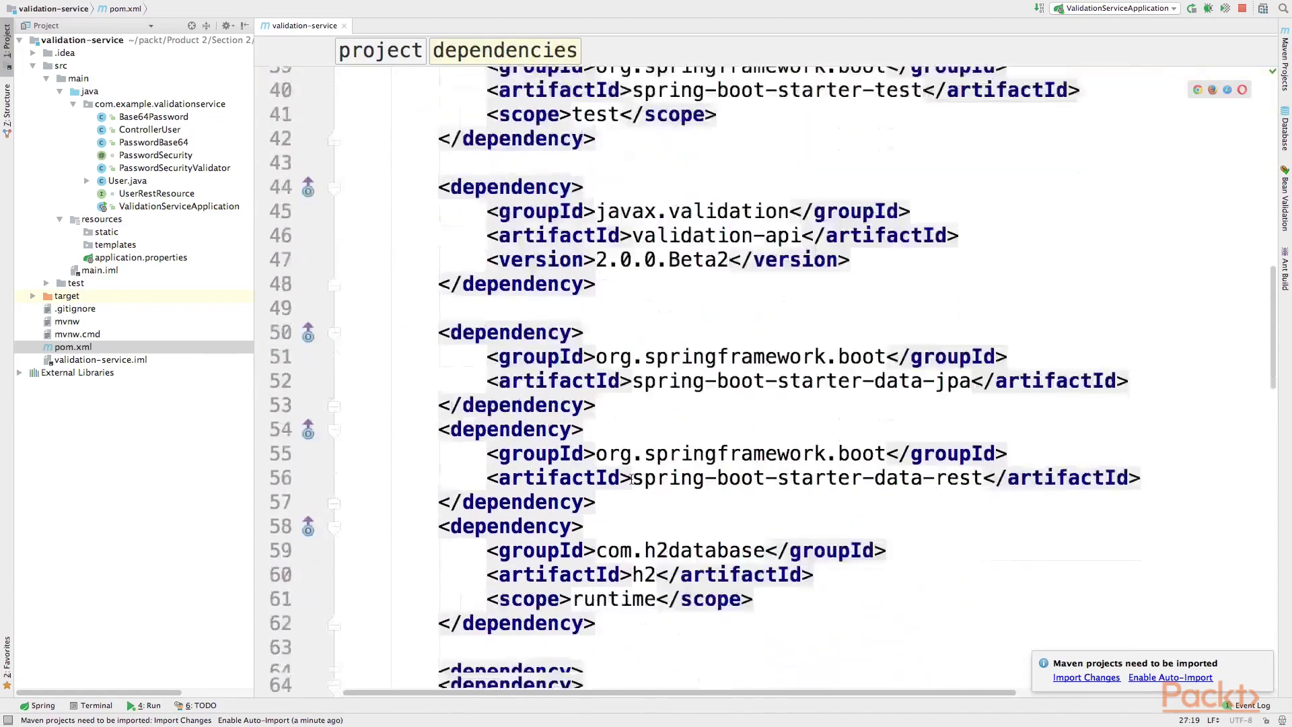
{"action": "scroll", "coordinate": [631, 480], "scroll_direction": "down", "scroll_amount": 2}
{"action": "left_click", "coordinate": [630, 558]}
{"action": "key", "text": "Return"}
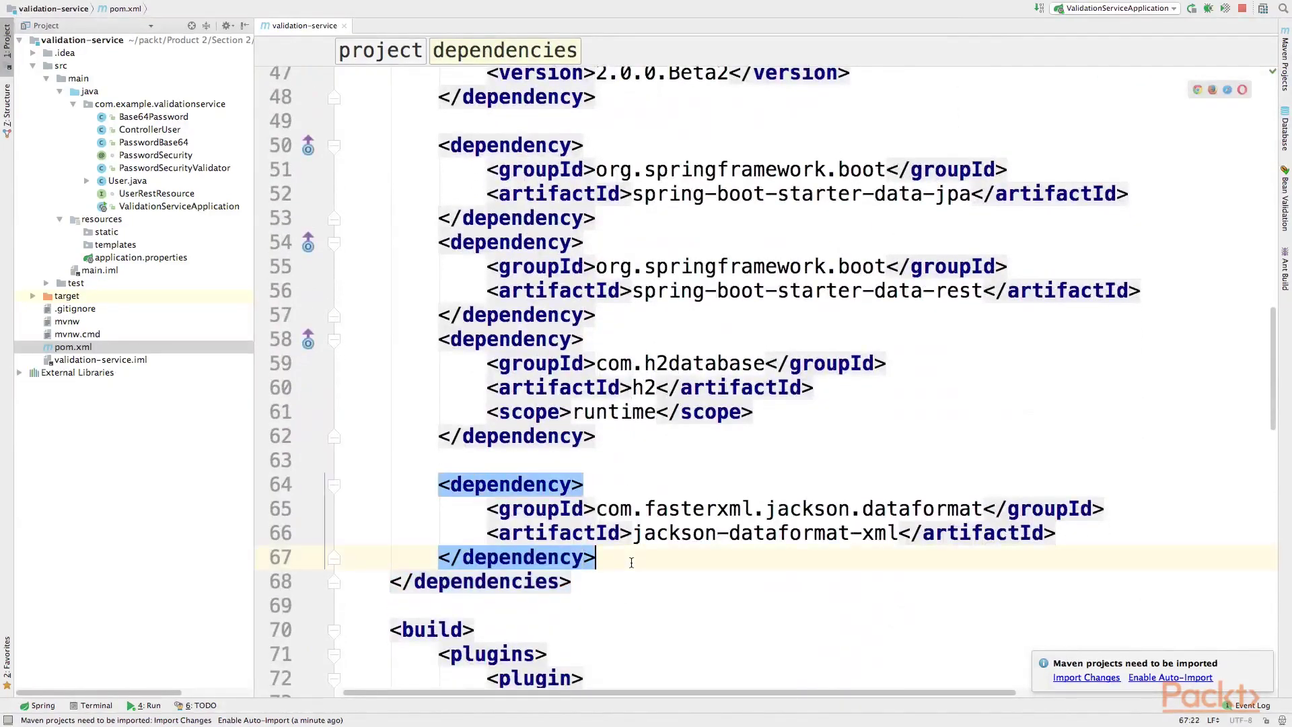
{"action": "key", "text": "Return"}
{"action": "type", "text": "<dependency> \t\t\t<groupId>org.springframework.boot</groupId> \t\t\t<artifactId>spring-boot-devtools</artifactId> \t\t\t<scope>runtime</scope> \t\t</dependency>"}
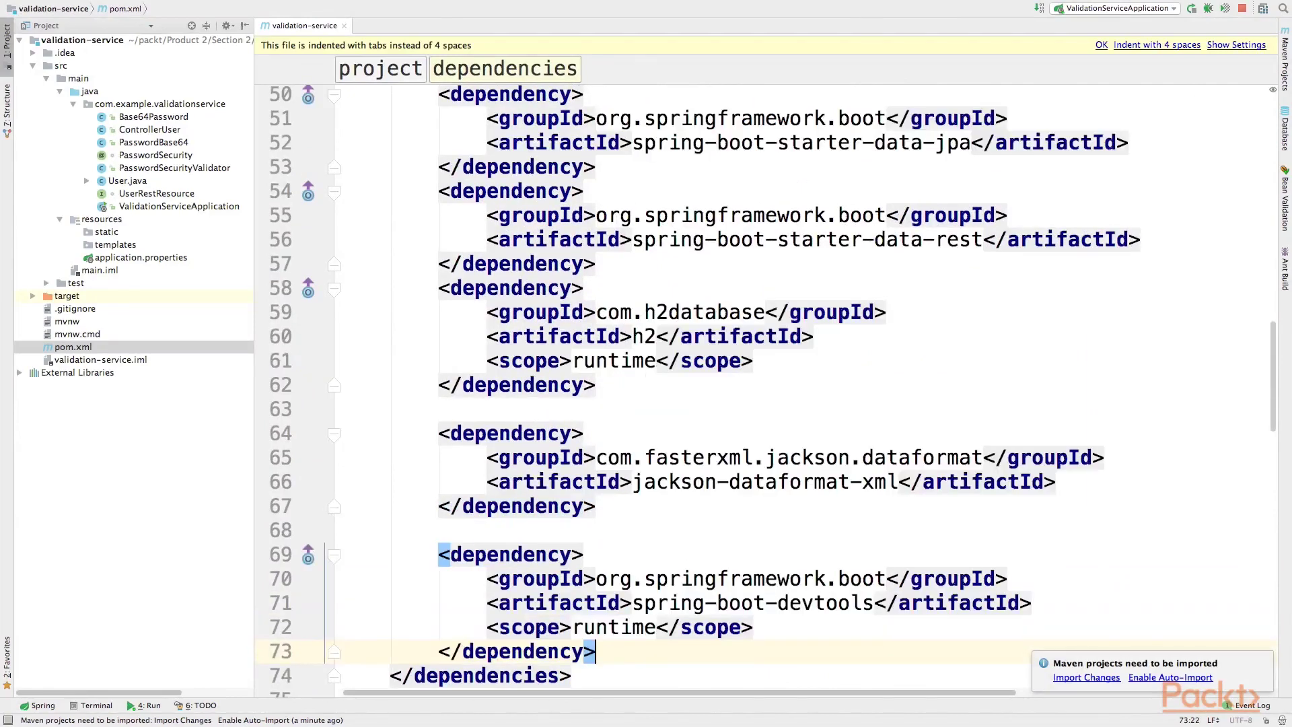
{"action": "left_click", "coordinate": [1086, 678]}
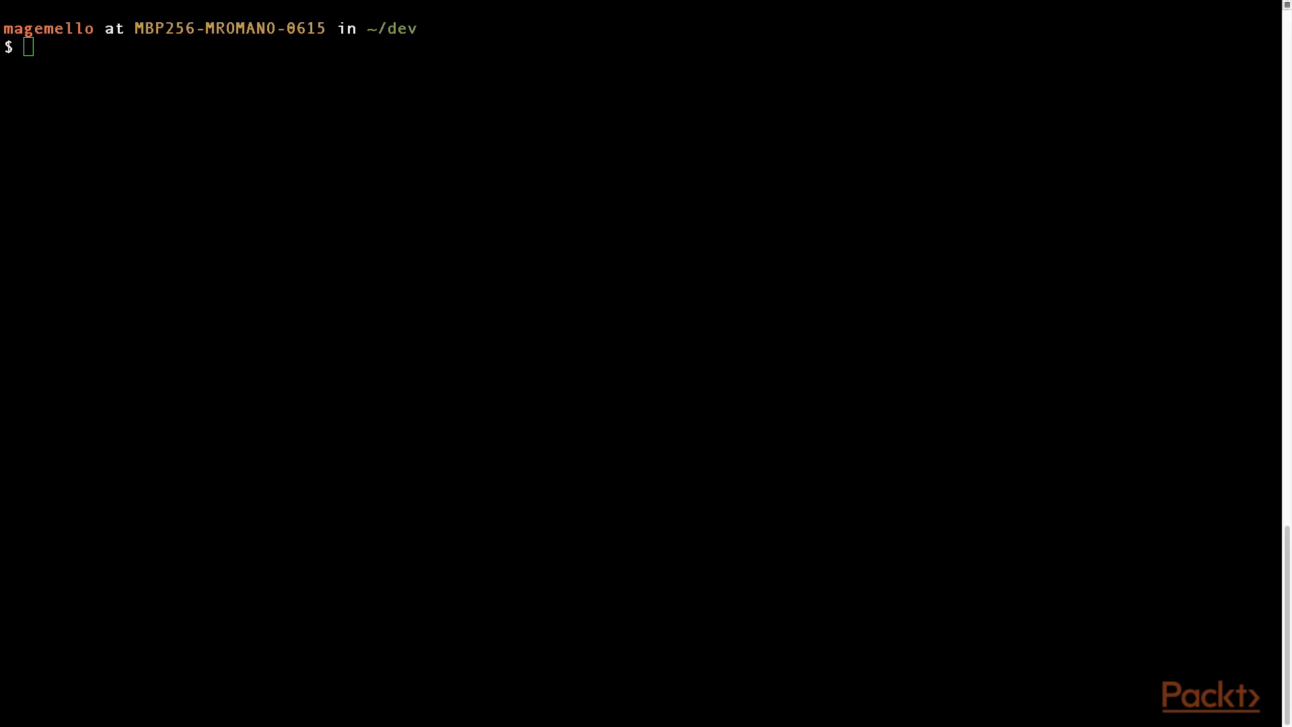
Change into validation-service and run ng new frontend
{"action": "triple_click", "coordinate": [292, 67]}
{"action": "type", "text": "cd "}
{"action": "type", "text": "v"}
{"action": "key", "text": "Tab"}
{"action": "key", "text": "Return"}
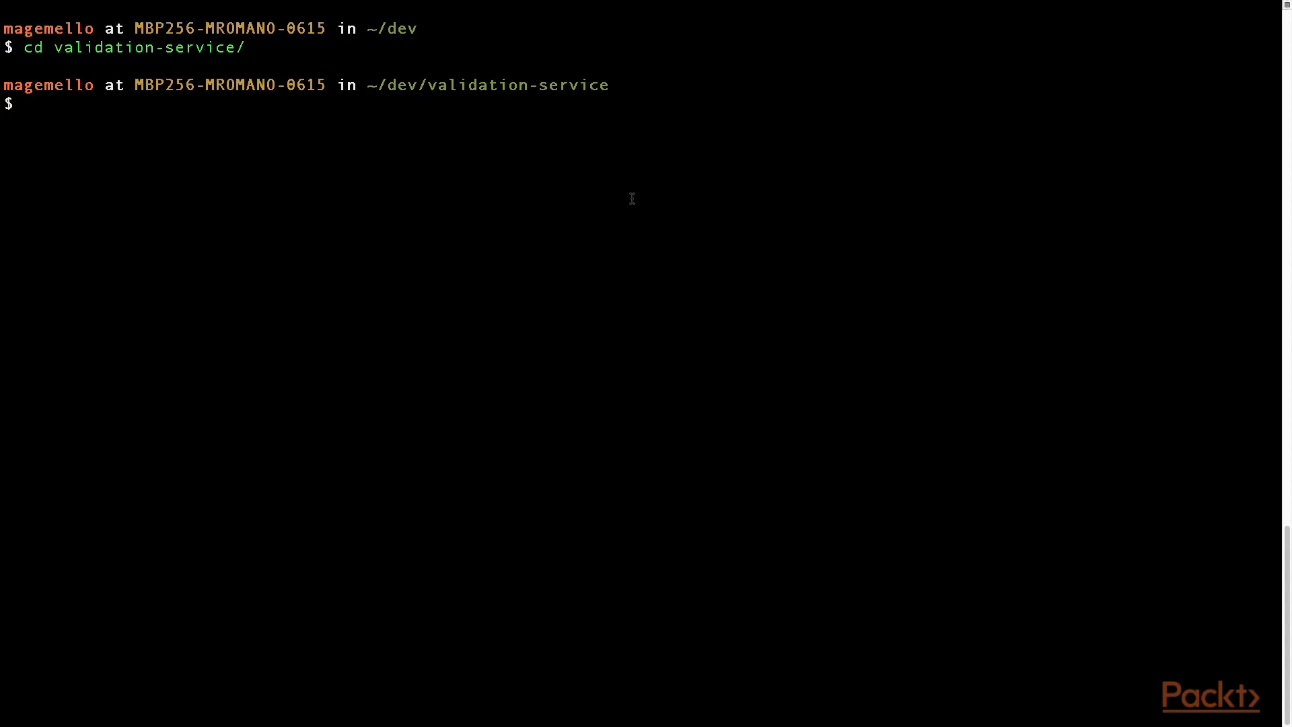
{"action": "type", "text": "ng new "}
{"action": "type", "text": "frontend"}
{"action": "key", "text": "Return"}
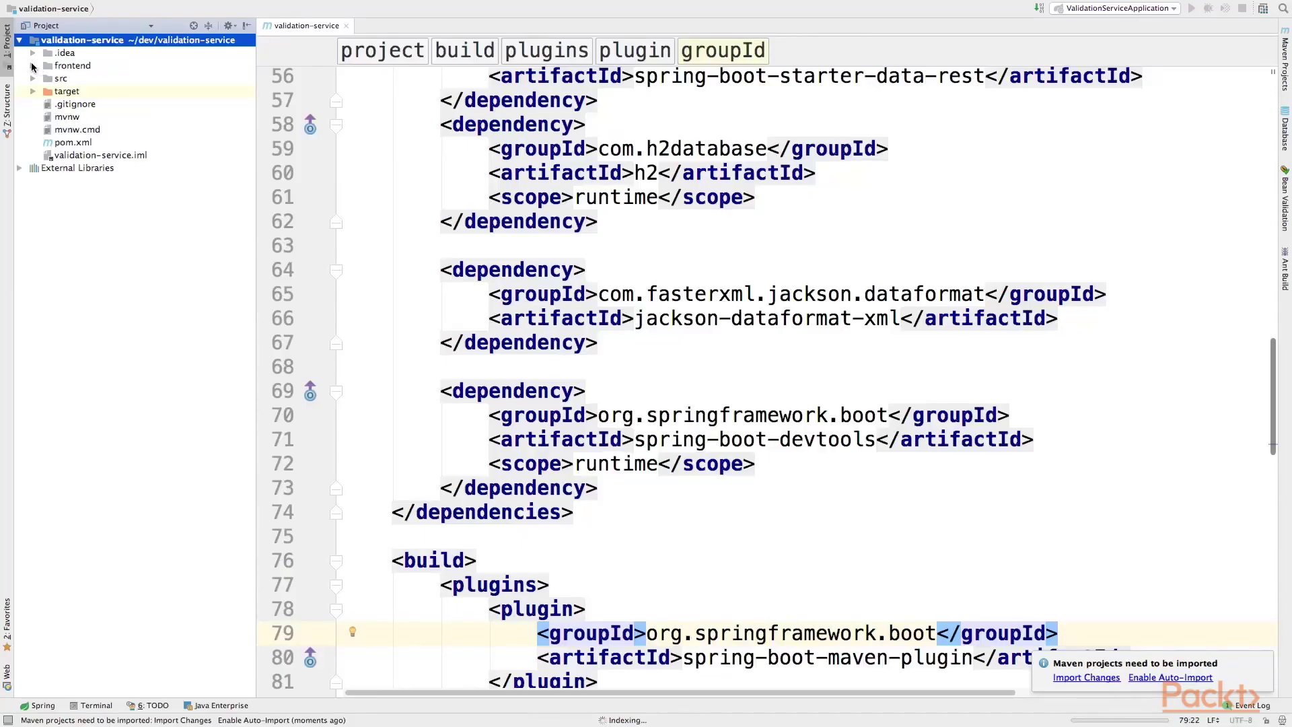
In frontend's .angular-cli.json, replace the outDir line with "../src/main/resources/static"
{"action": "left_click", "coordinate": [32, 66]}
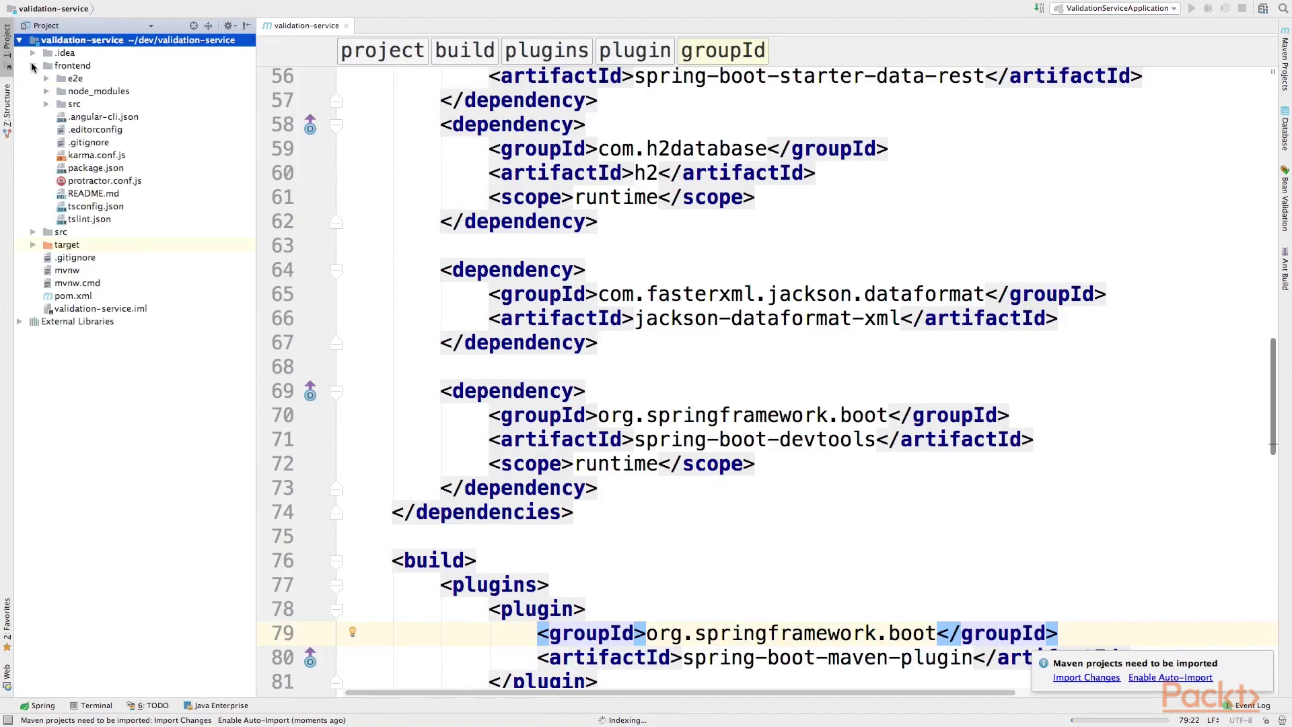
{"action": "key", "text": "Escape"}
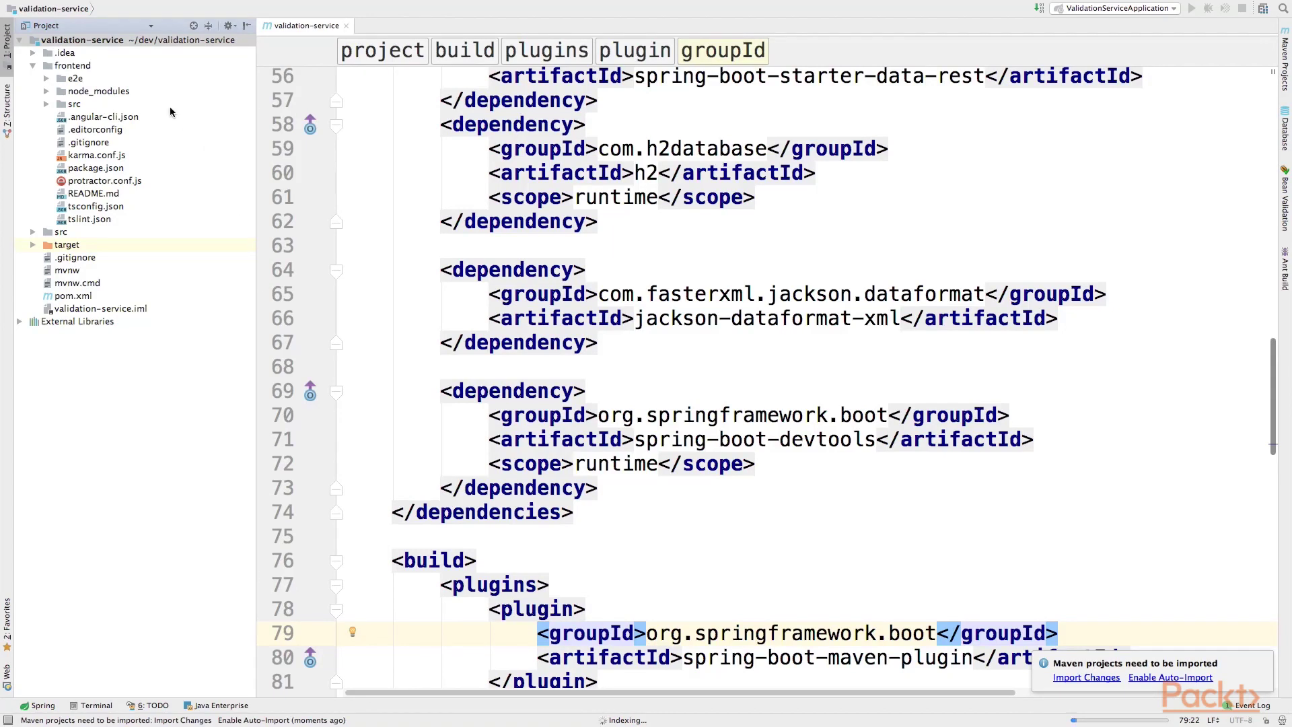
{"action": "double_click", "coordinate": [132, 117]}
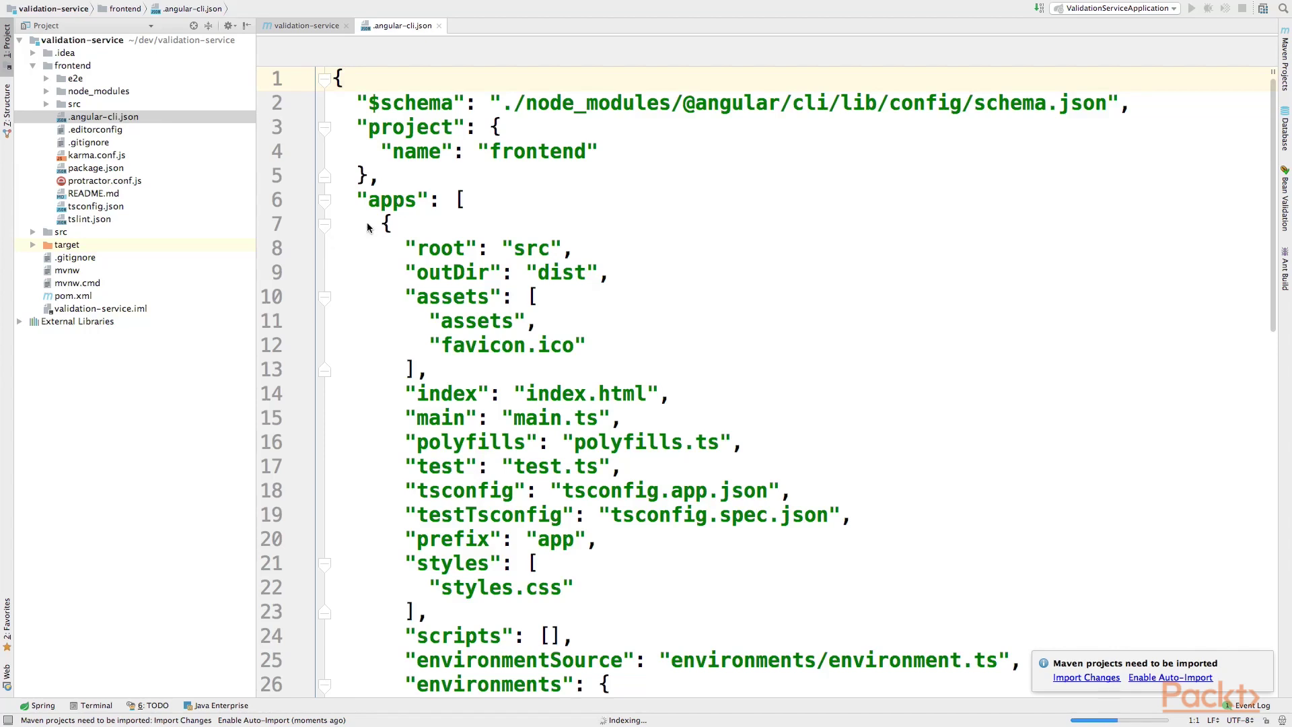
{"action": "triple_click", "coordinate": [429, 272]}
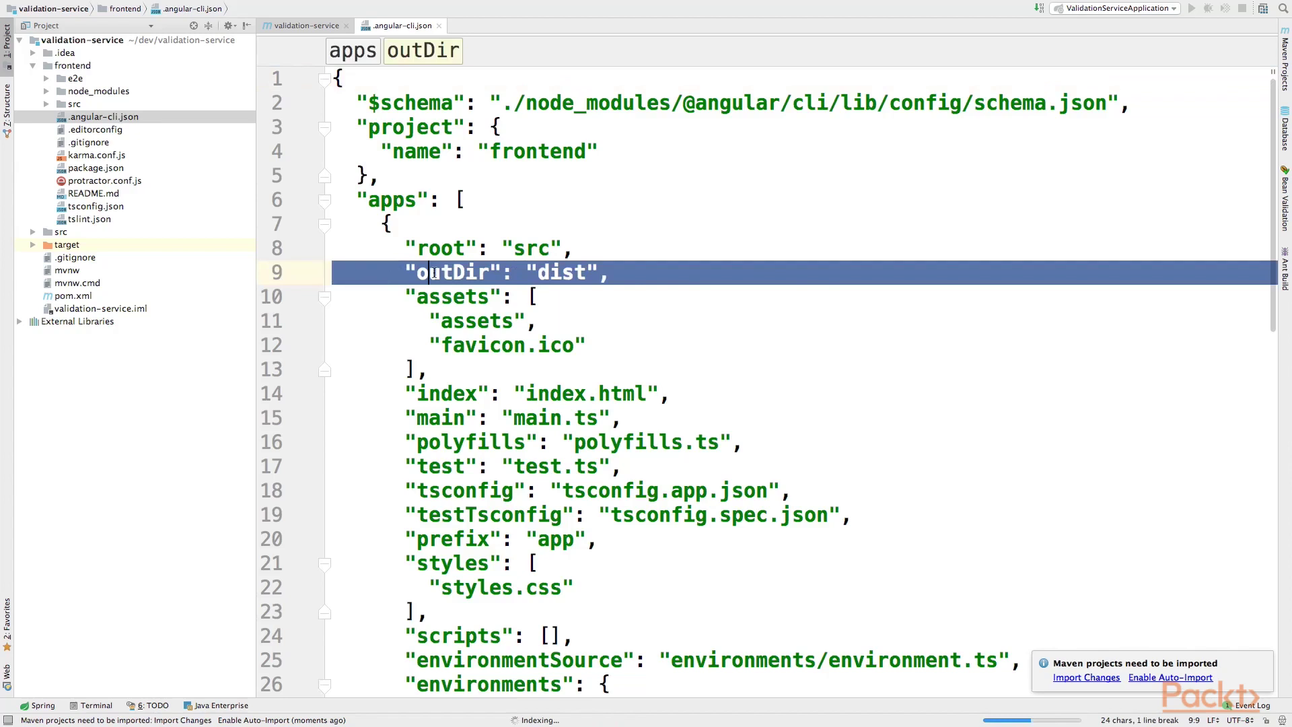
{"action": "type", "text": "\"outDir\": \"../src/main/resources/static\","}
{"action": "left_click", "coordinate": [865, 370]}
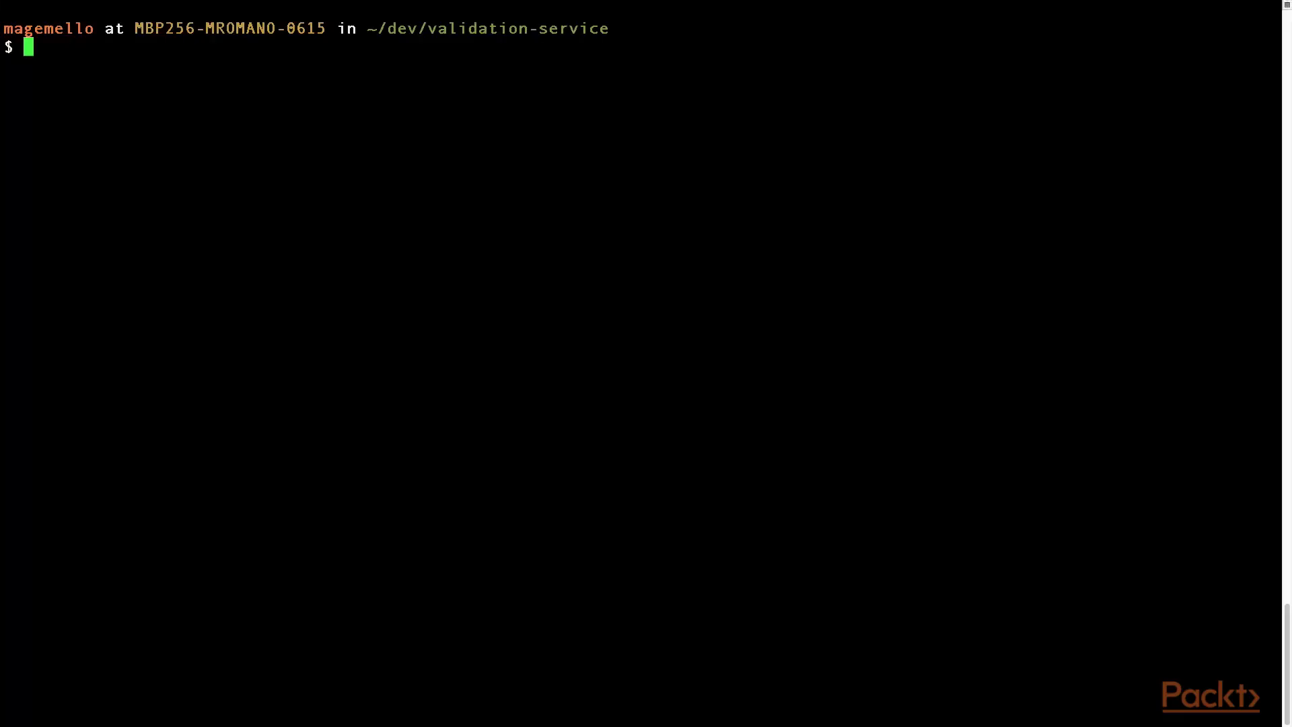
{"action": "type", "text": "cd f"}
Change into the frontend folder and run ng build --watch
{"action": "key", "text": "Tab"}
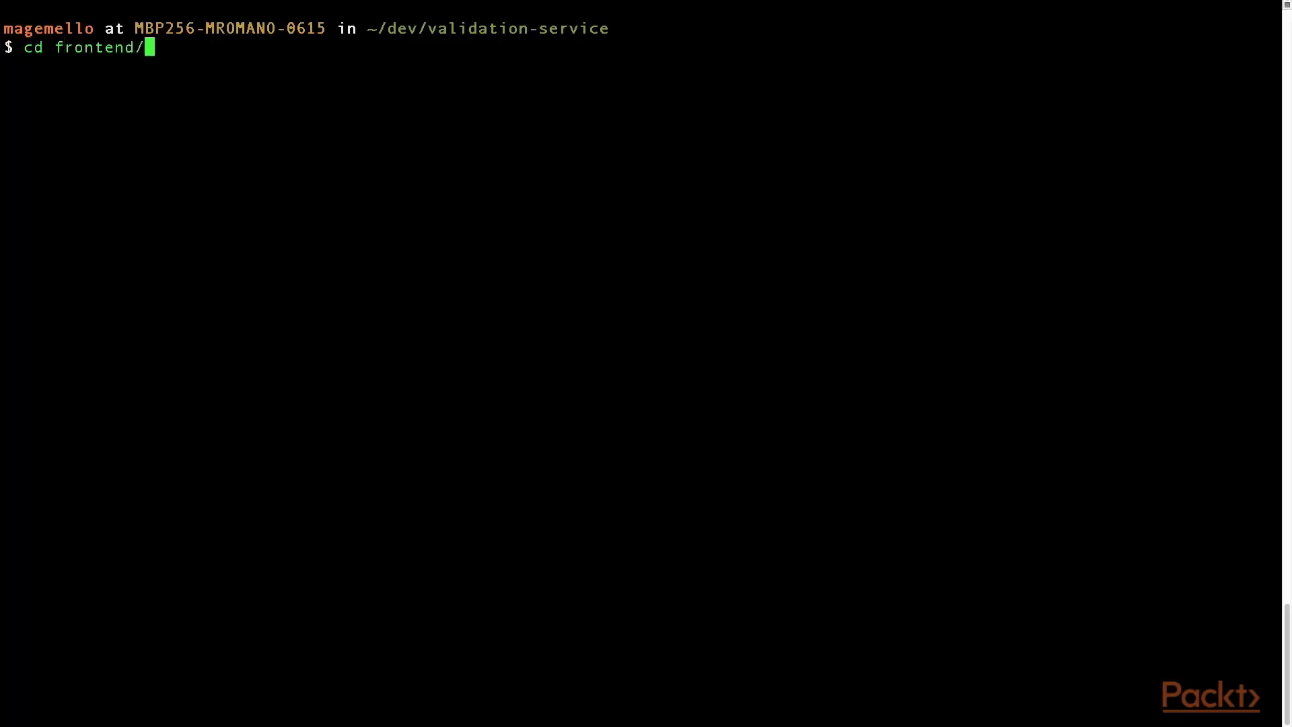
{"action": "key", "text": "Return"}
{"action": "type", "text": "ng build --watch"}
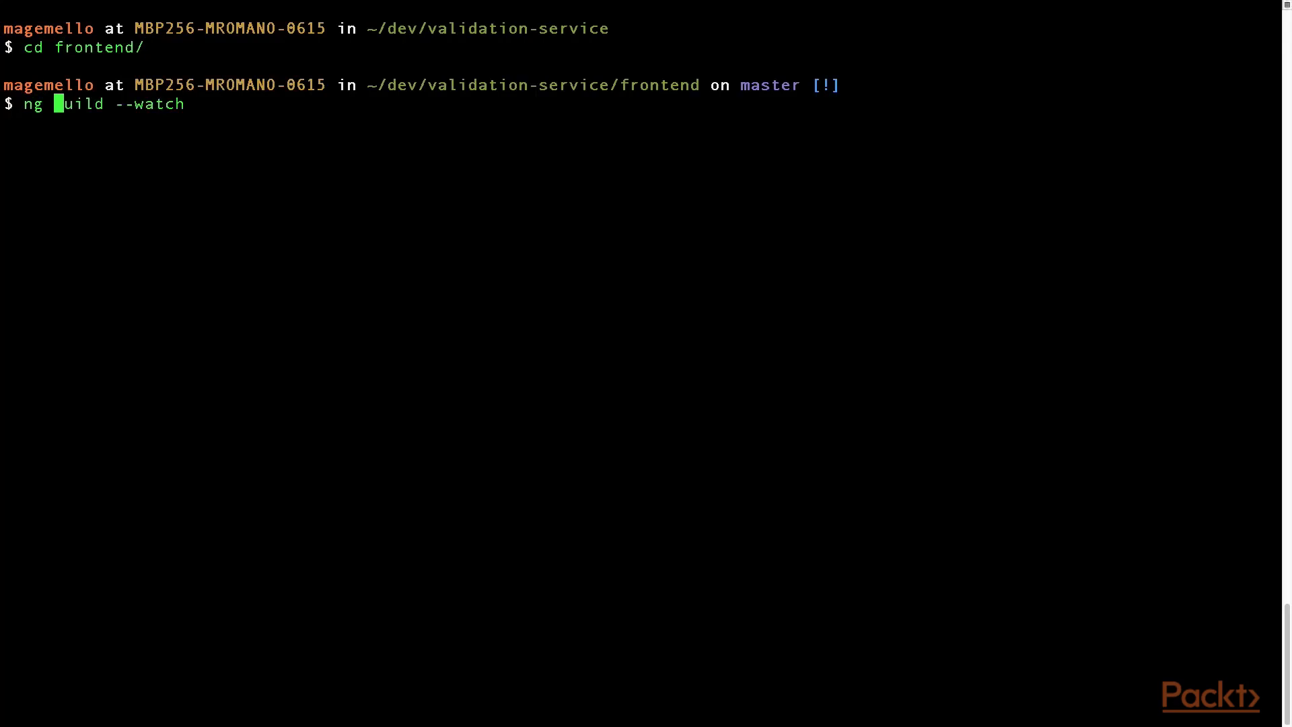
{"action": "key", "text": "Right"}
{"action": "key", "text": "Return"}
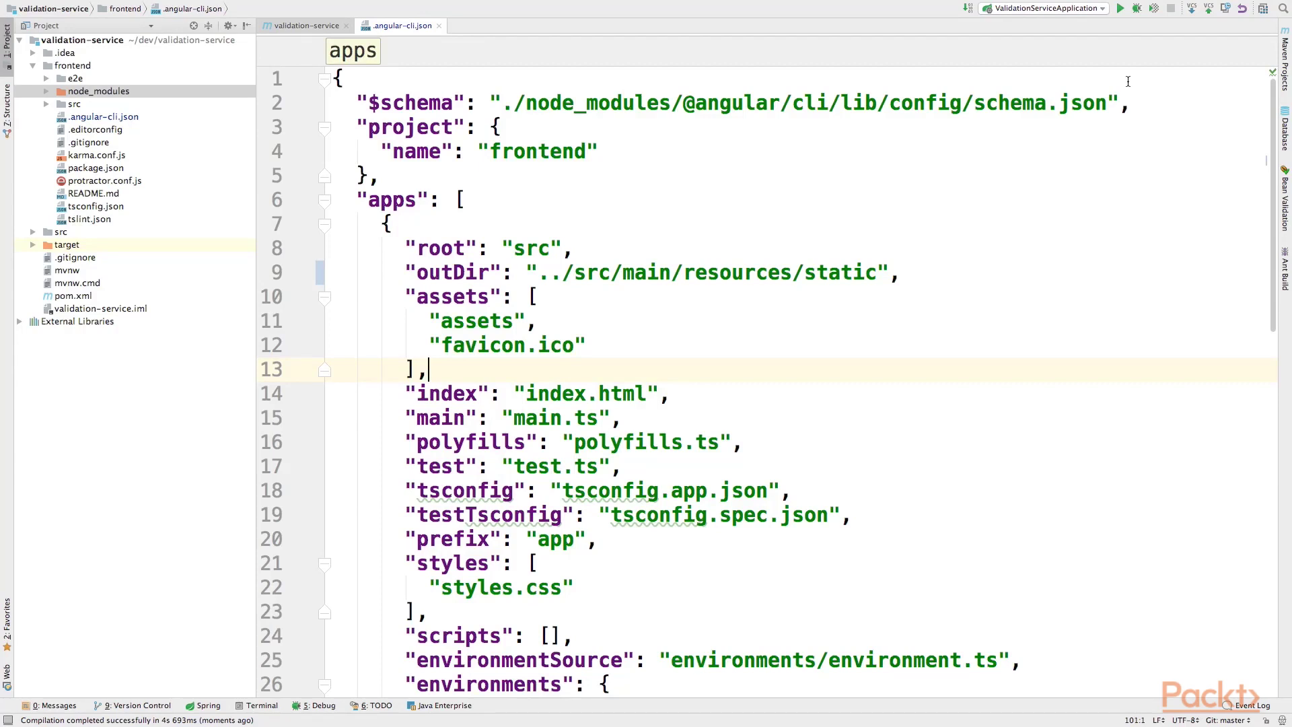
Run ValidationServiceApplication, then make the app.component.ts title read 'Hi new app works!'
{"action": "left_click", "coordinate": [1119, 8]}
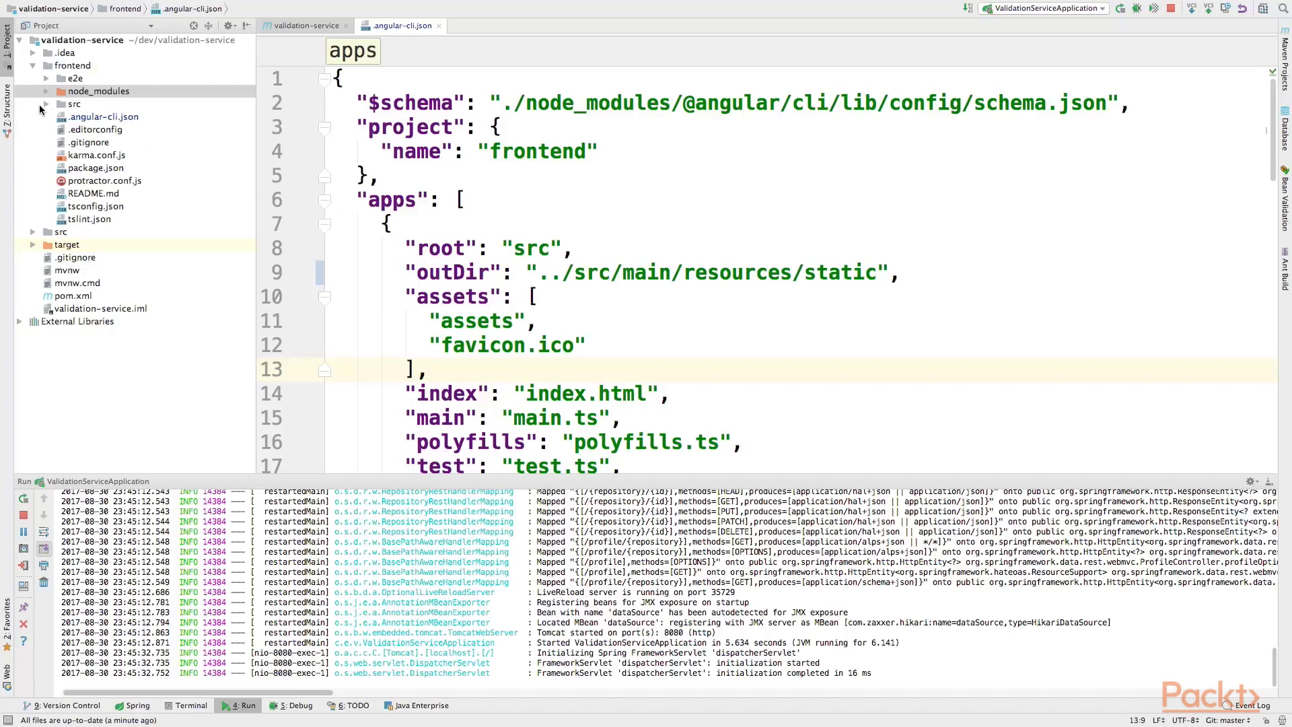
{"action": "left_click", "coordinate": [45, 104]}
{"action": "left_click", "coordinate": [60, 117]}
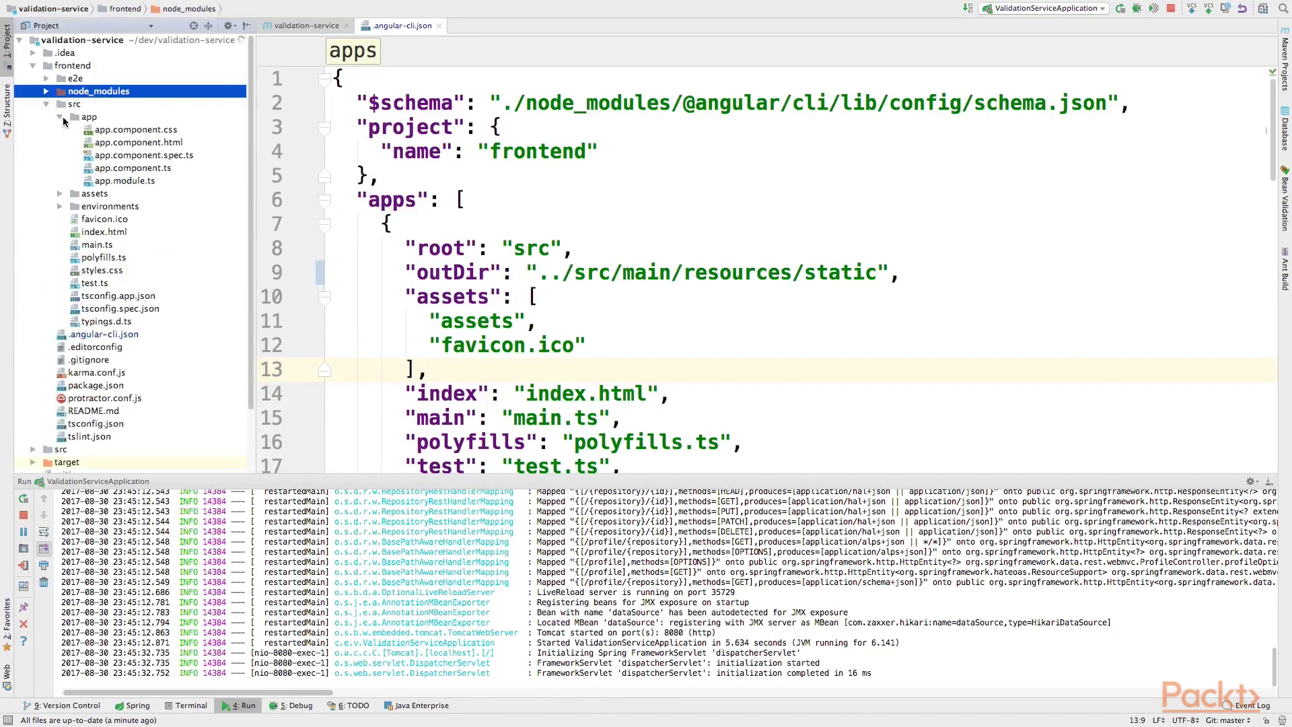
{"action": "double_click", "coordinate": [141, 169]}
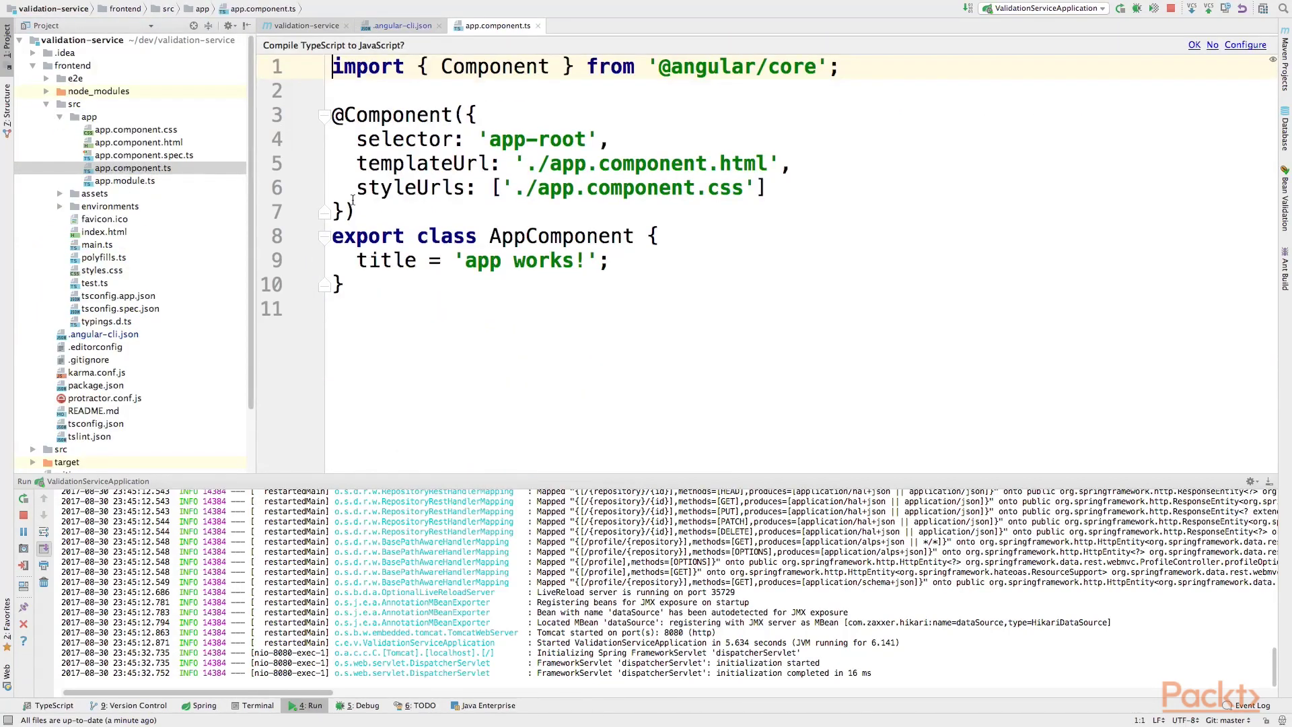
{"action": "left_click", "coordinate": [462, 260]}
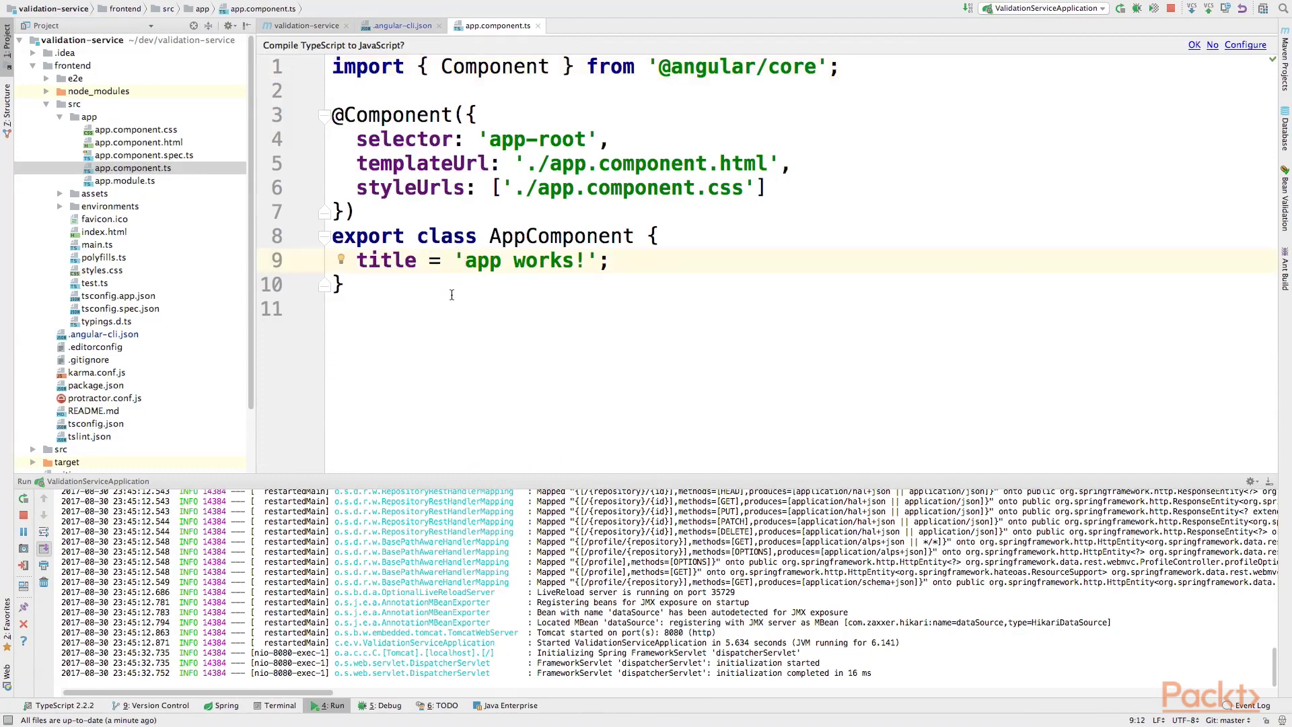
{"action": "type", "text": "Hi new"}
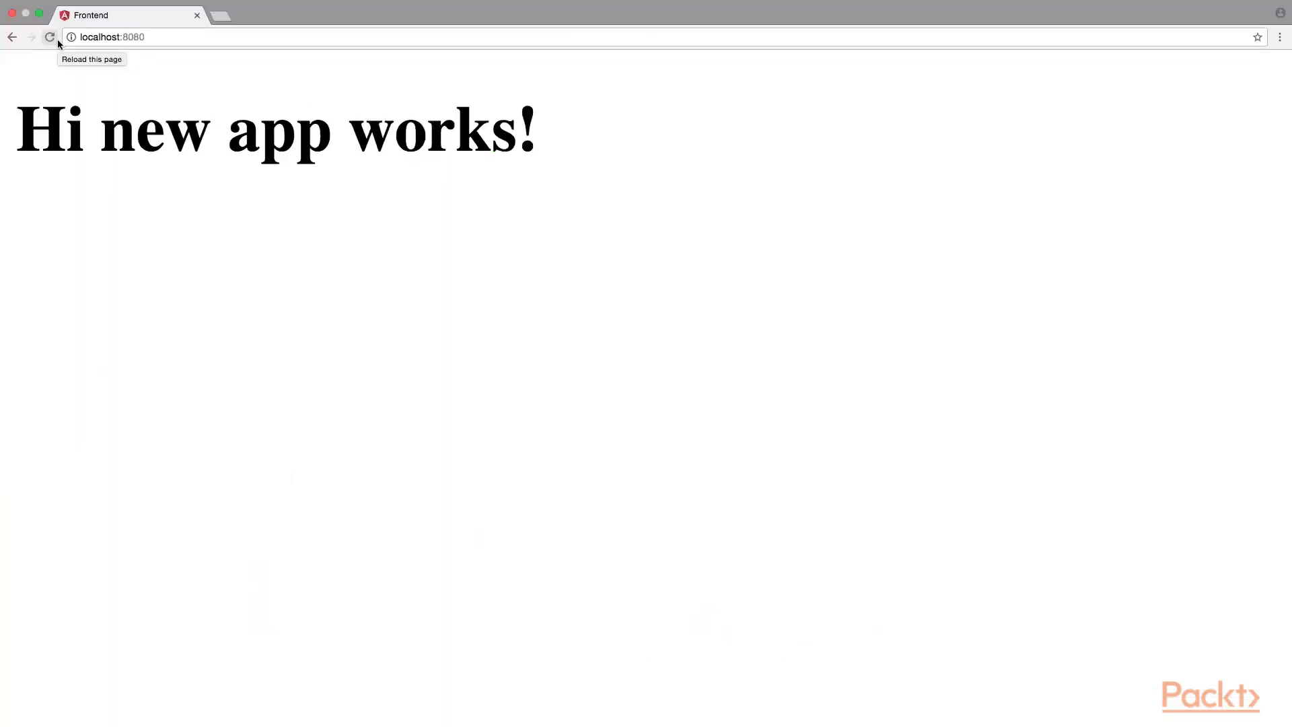
Reload localhost:8080 to show the 'Hi new app works!' heading
{"action": "left_click", "coordinate": [49, 37]}
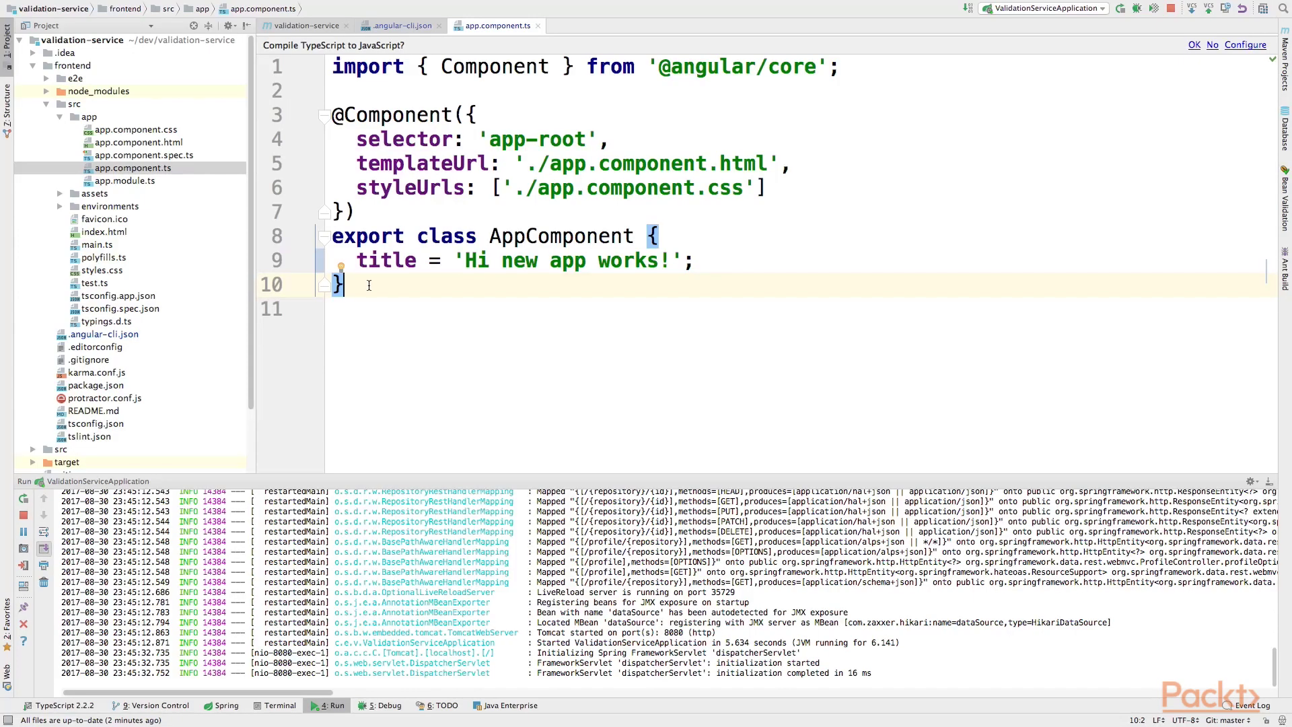
Replace app.component.ts with code that fetches users into the users property
{"action": "key", "text": "ctrl+a"}
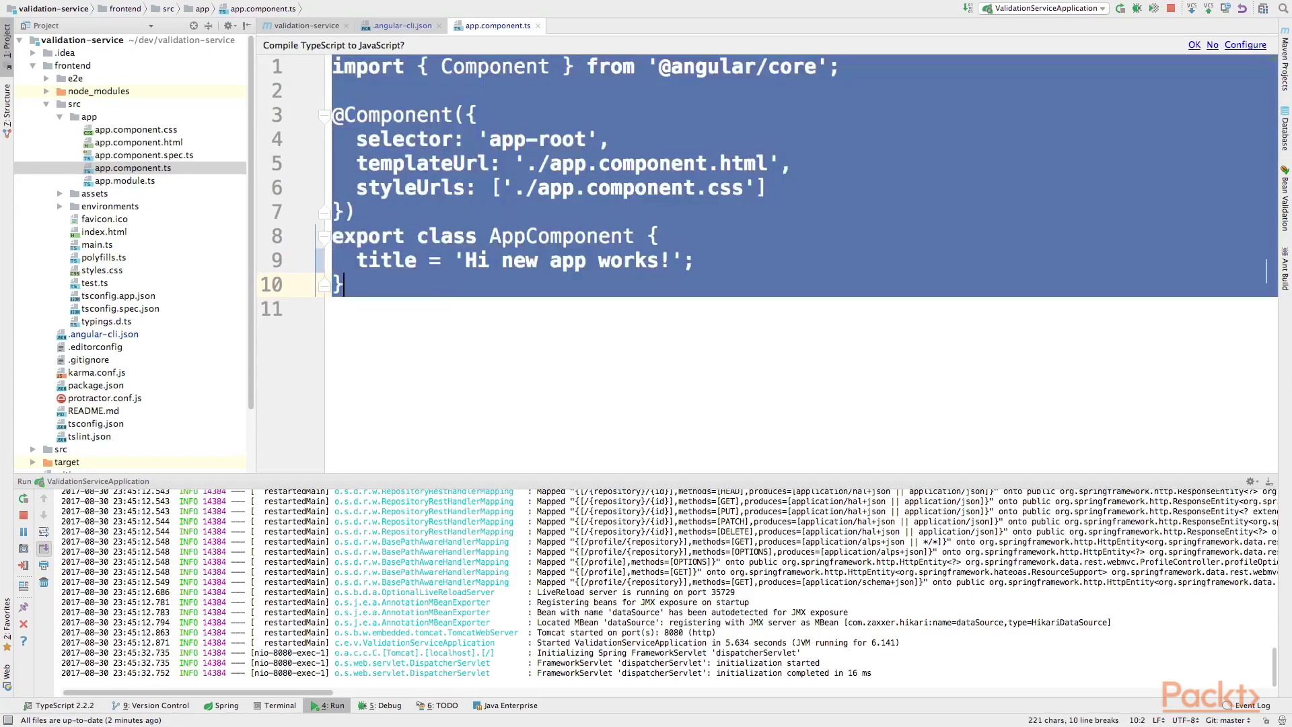
{"action": "key", "text": "ctrl+v"}
{"action": "scroll", "coordinate": [445, 291], "scroll_direction": "up", "scroll_amount": 2}
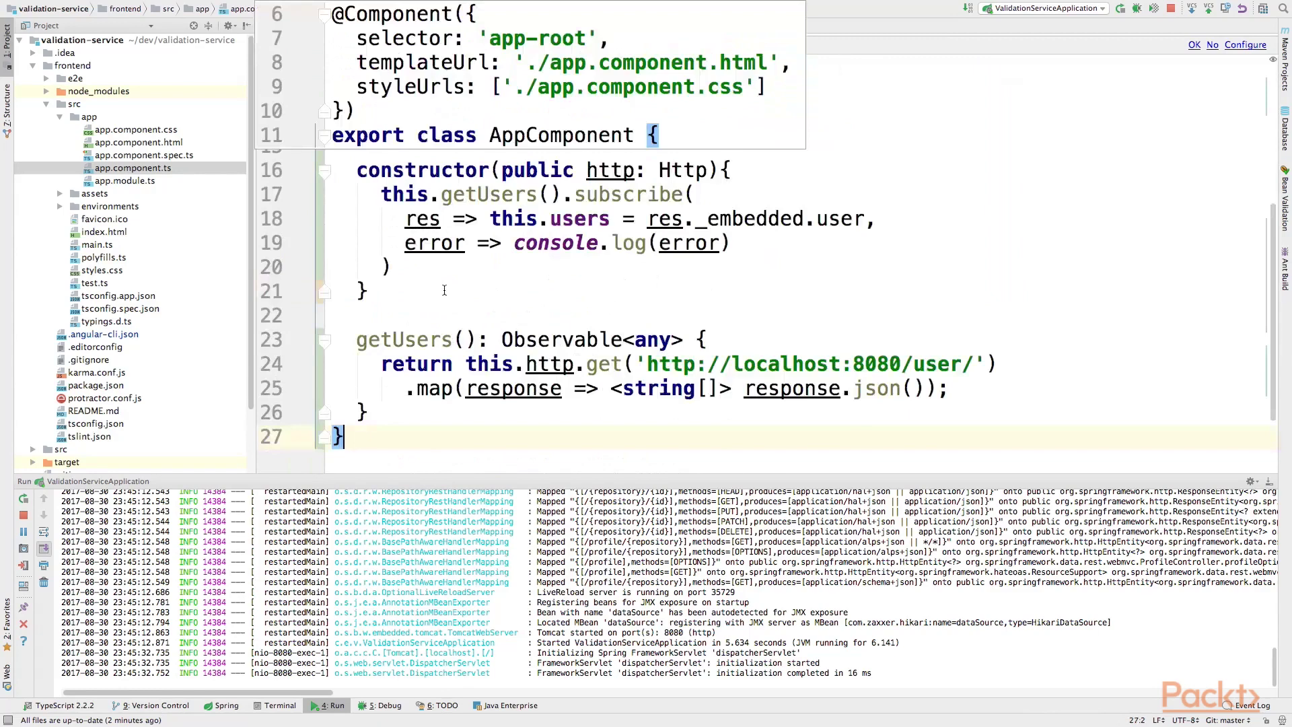
{"action": "scroll", "coordinate": [446, 291], "scroll_direction": "up", "scroll_amount": 2}
{"action": "left_click", "coordinate": [606, 254]}
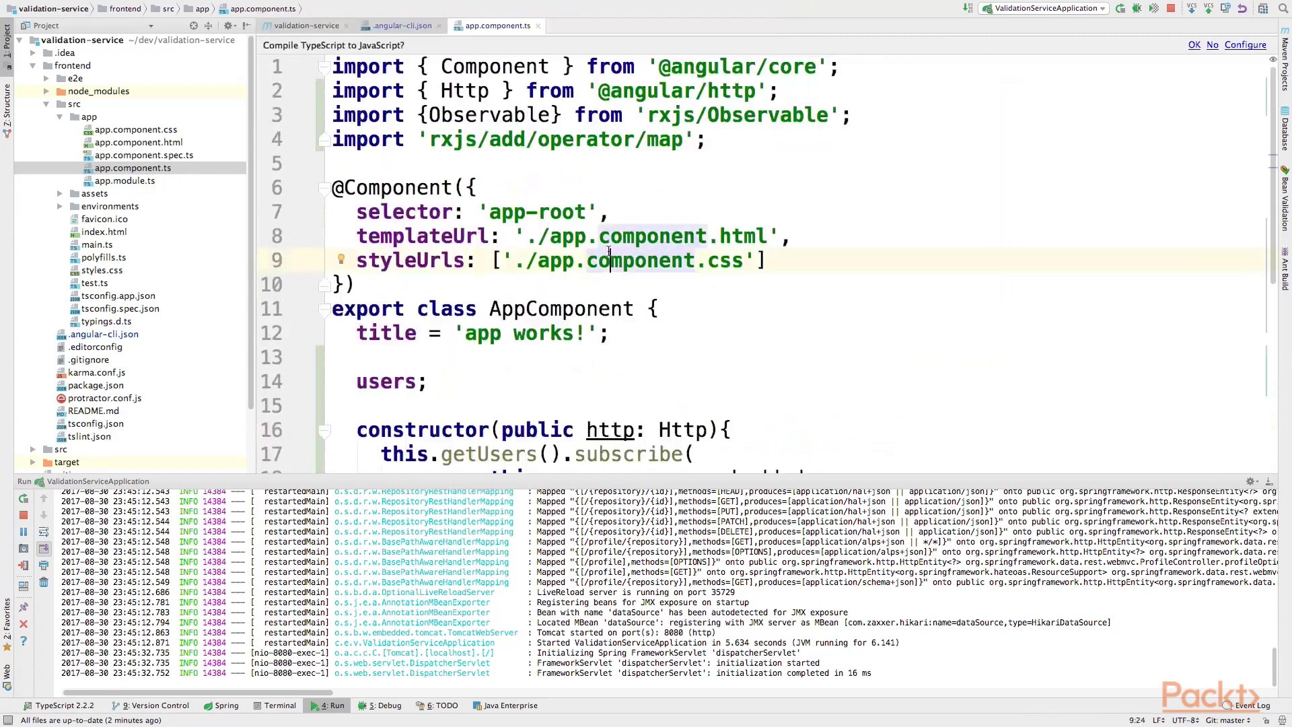
{"action": "scroll", "coordinate": [608, 253], "scroll_direction": "down", "scroll_amount": 1}
{"action": "scroll", "coordinate": [606, 253], "scroll_direction": "down", "scroll_amount": 2}
{"action": "scroll", "coordinate": [606, 254], "scroll_direction": "down", "scroll_amount": 1}
{"action": "scroll", "coordinate": [606, 252], "scroll_direction": "down", "scroll_amount": 2}
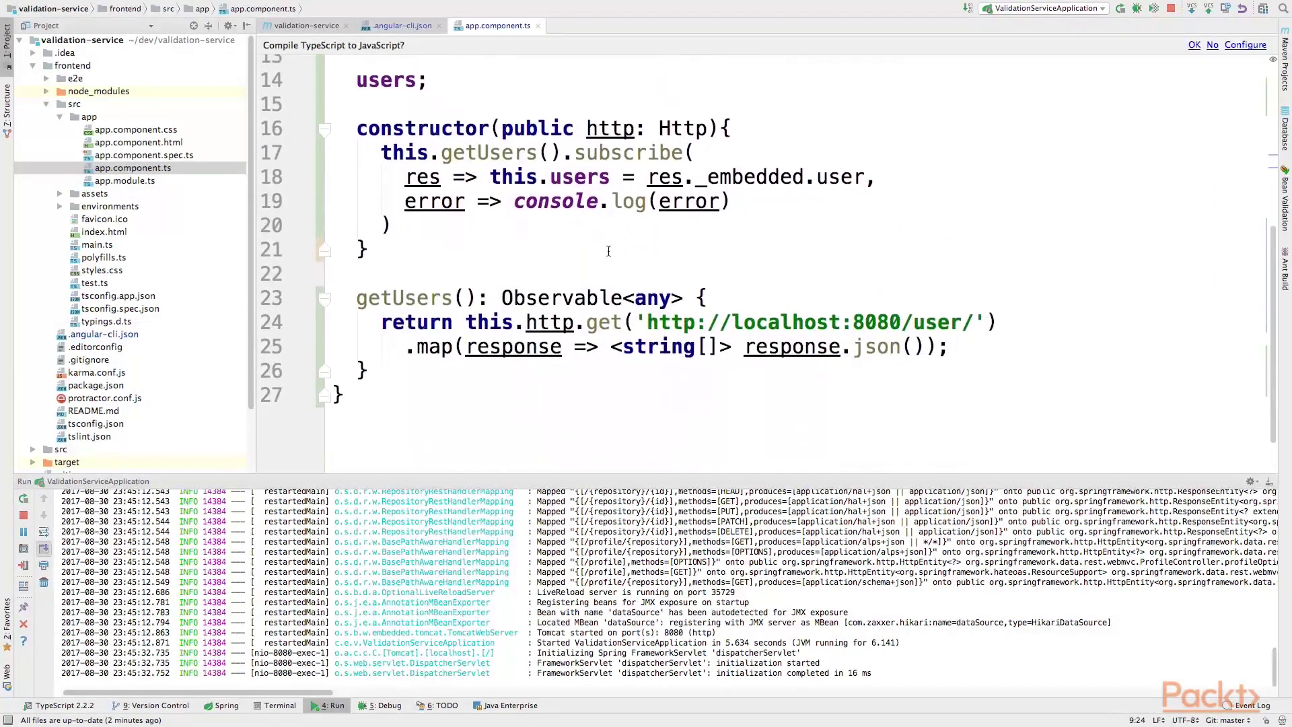
{"action": "scroll", "coordinate": [608, 252], "scroll_direction": "down", "scroll_amount": 1}
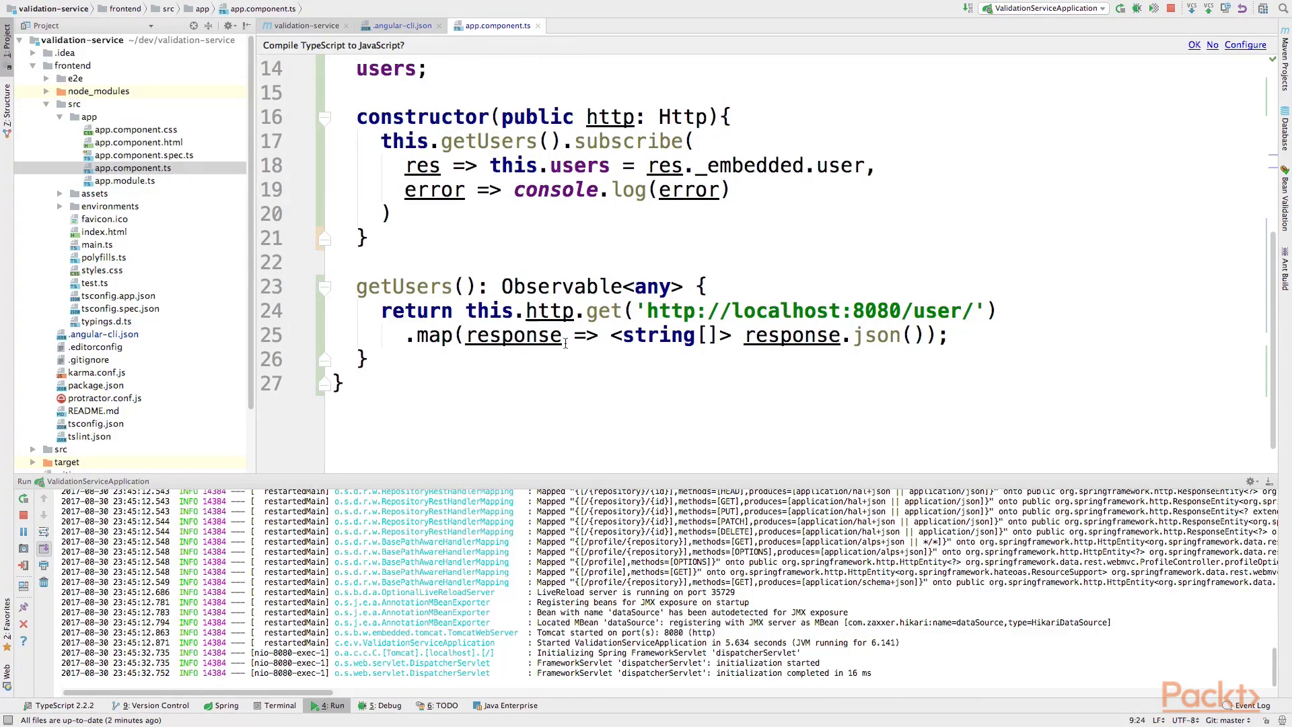
{"action": "double_click", "coordinate": [574, 167]}
{"action": "scroll", "coordinate": [571, 169], "scroll_direction": "up", "scroll_amount": 2}
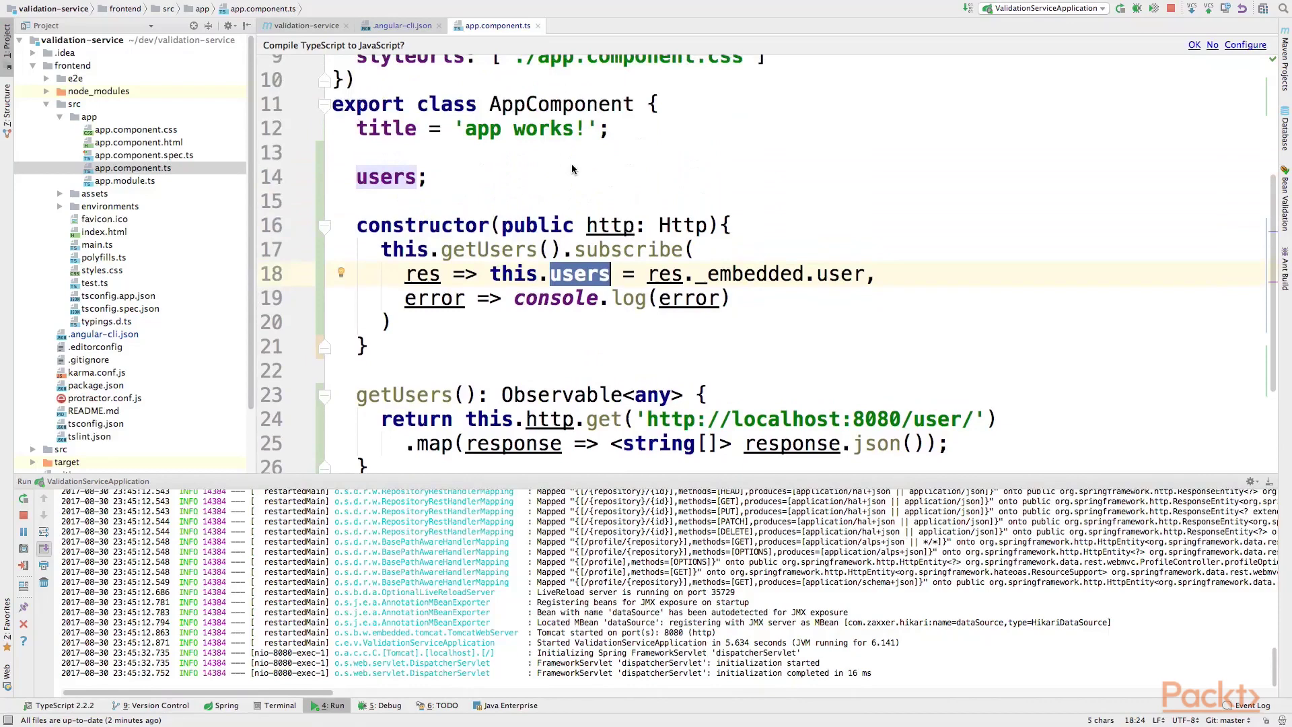
Replace app.component.html with an ngFor list showing each user's username and email
{"action": "double_click", "coordinate": [167, 143]}
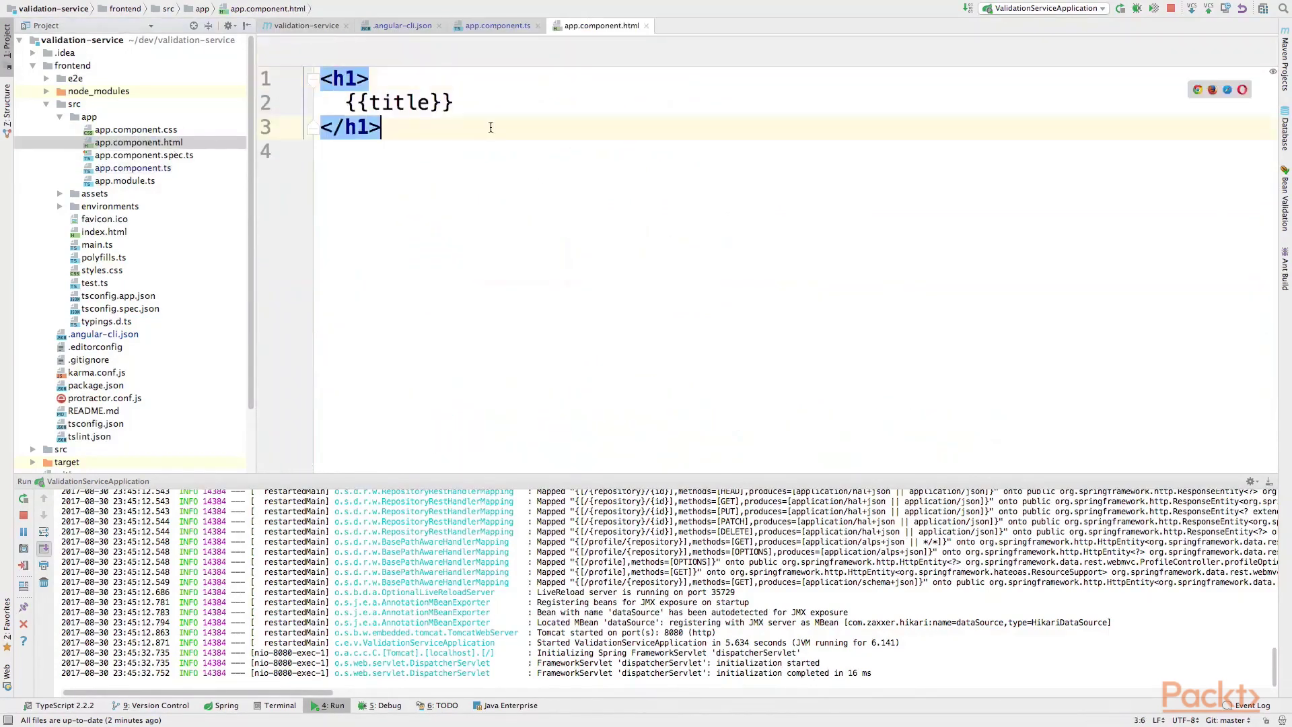
{"action": "key", "text": "ctrl+a"}
{"action": "type", "text": "<h1>   Hey! {{title}}   <br>   <li *ngFor=\"let user of users\">     {{ user.username }}     {{ user.email }}   </li> </h1>"}
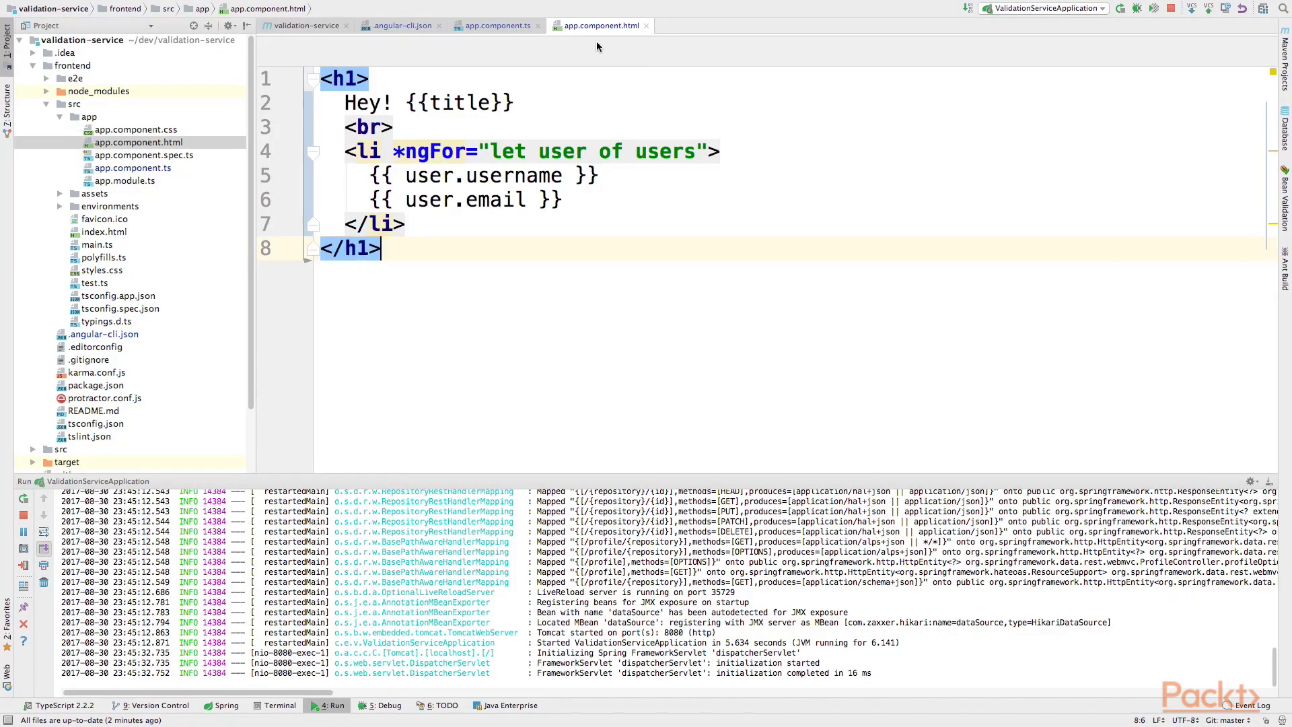
{"action": "double_click", "coordinate": [561, 152]}
{"action": "double_click", "coordinate": [673, 156]}
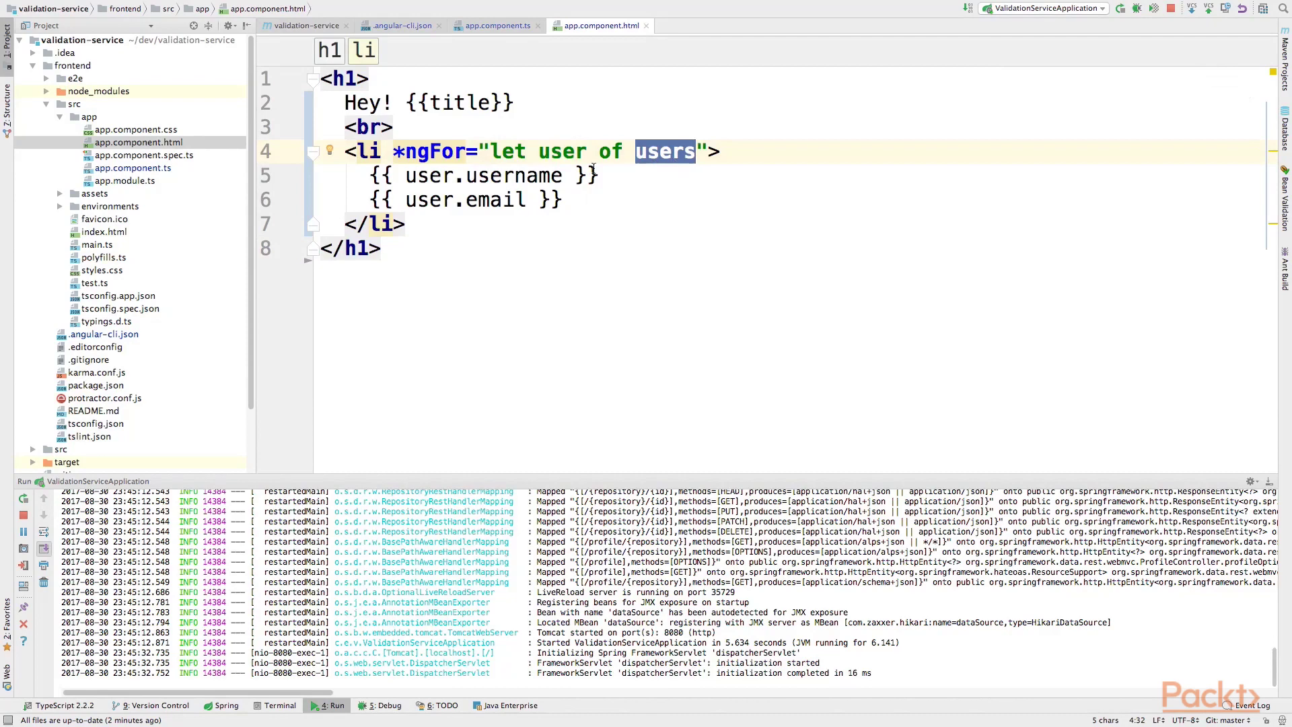
{"action": "double_click", "coordinate": [497, 176]}
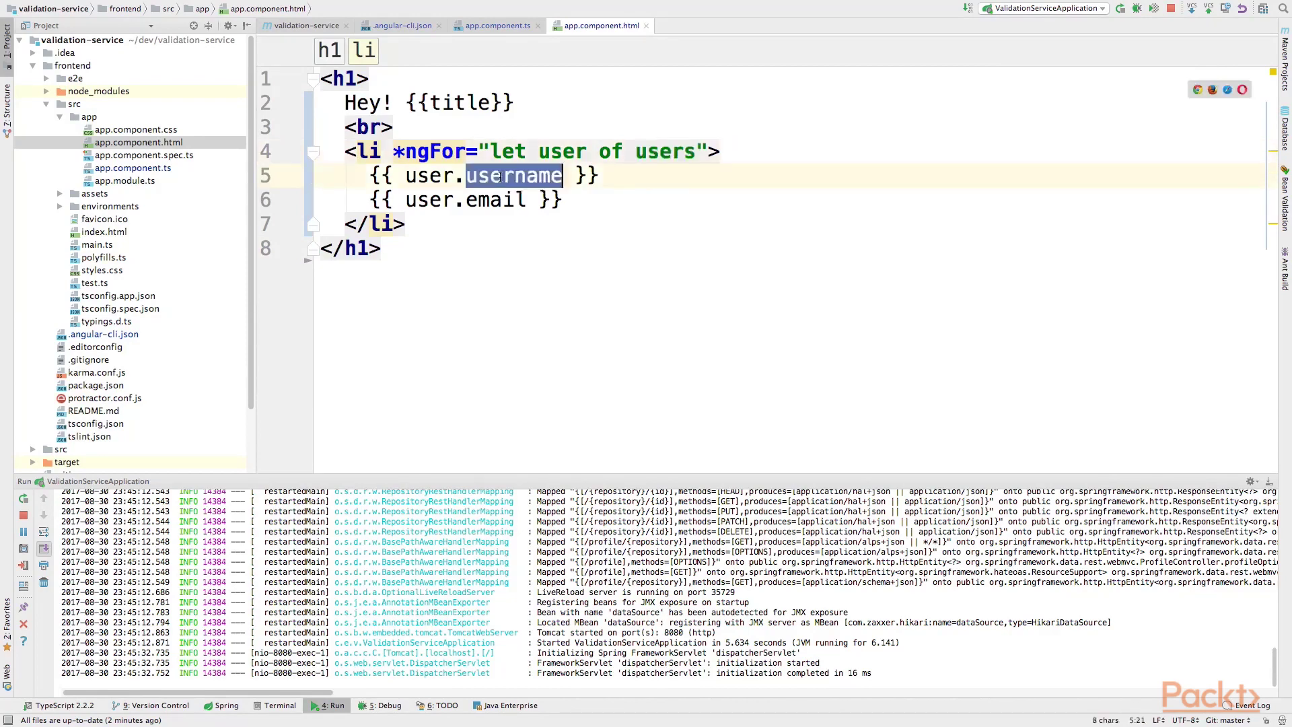
{"action": "double_click", "coordinate": [493, 199]}
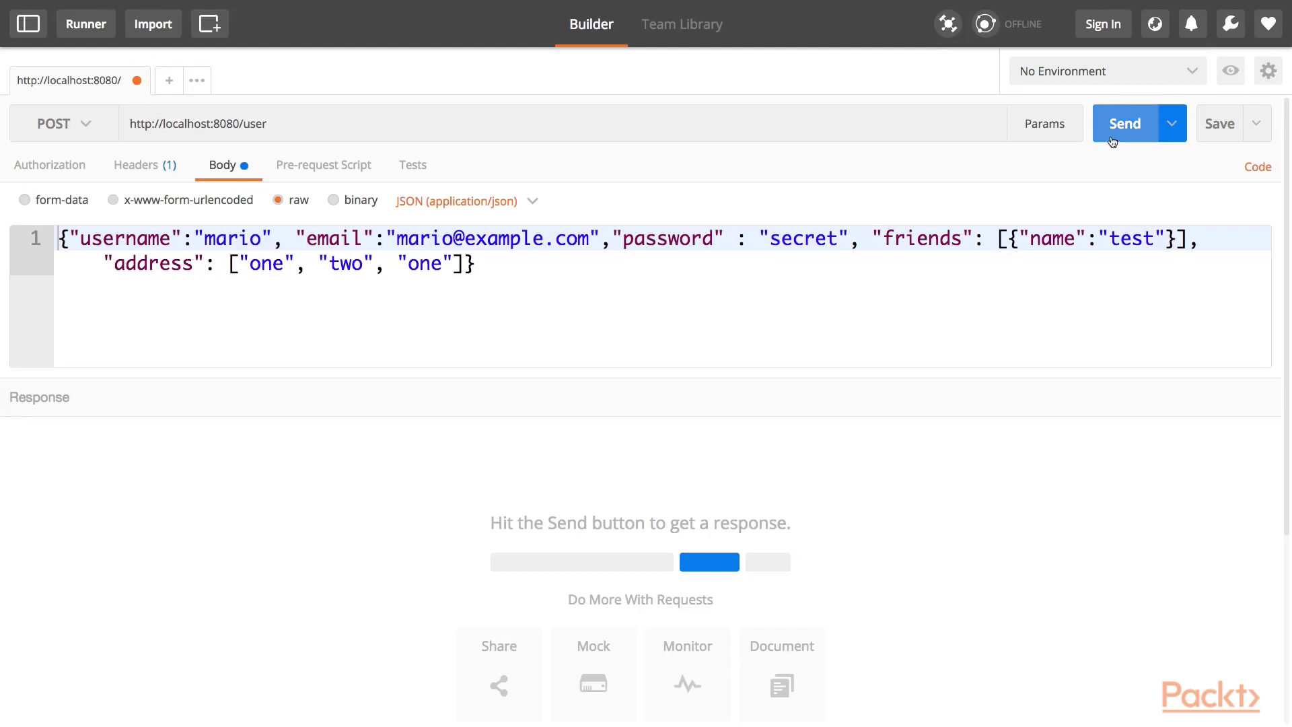
POST user mario to localhost:8080/user, then resend with the username changed to test
{"action": "left_click", "coordinate": [1112, 140]}
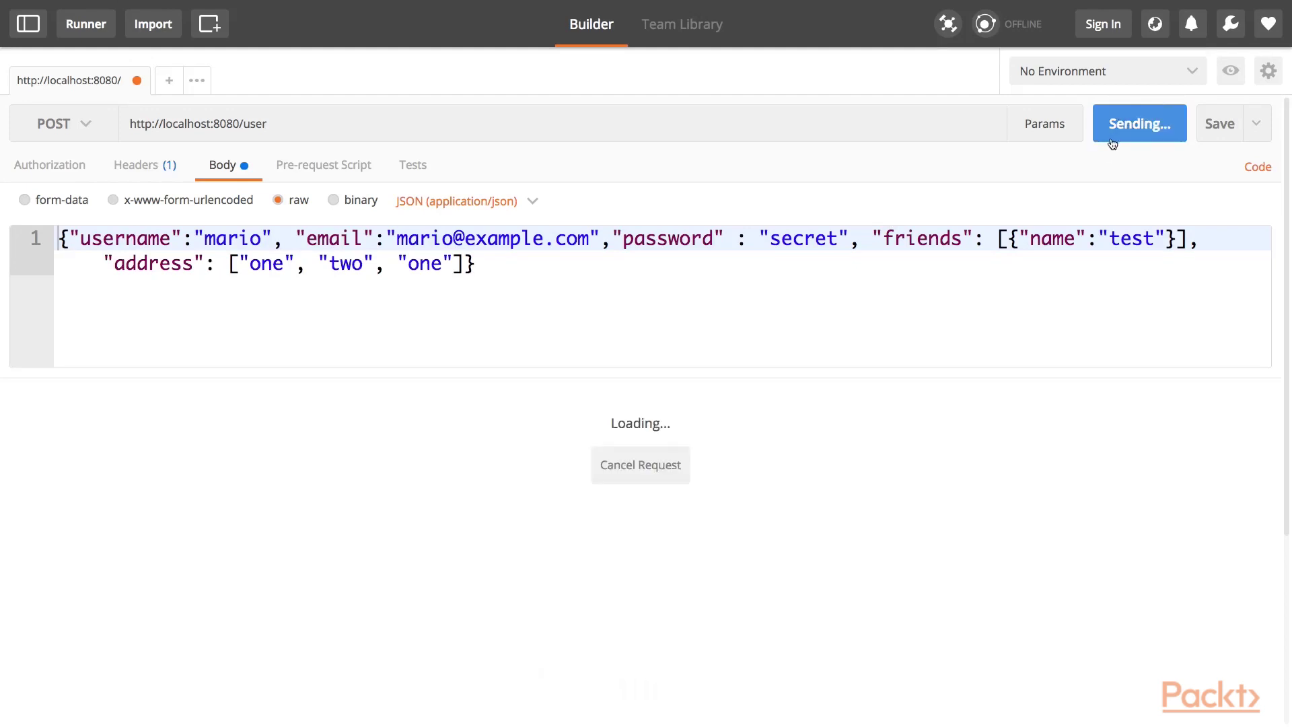
{"action": "double_click", "coordinate": [213, 243]}
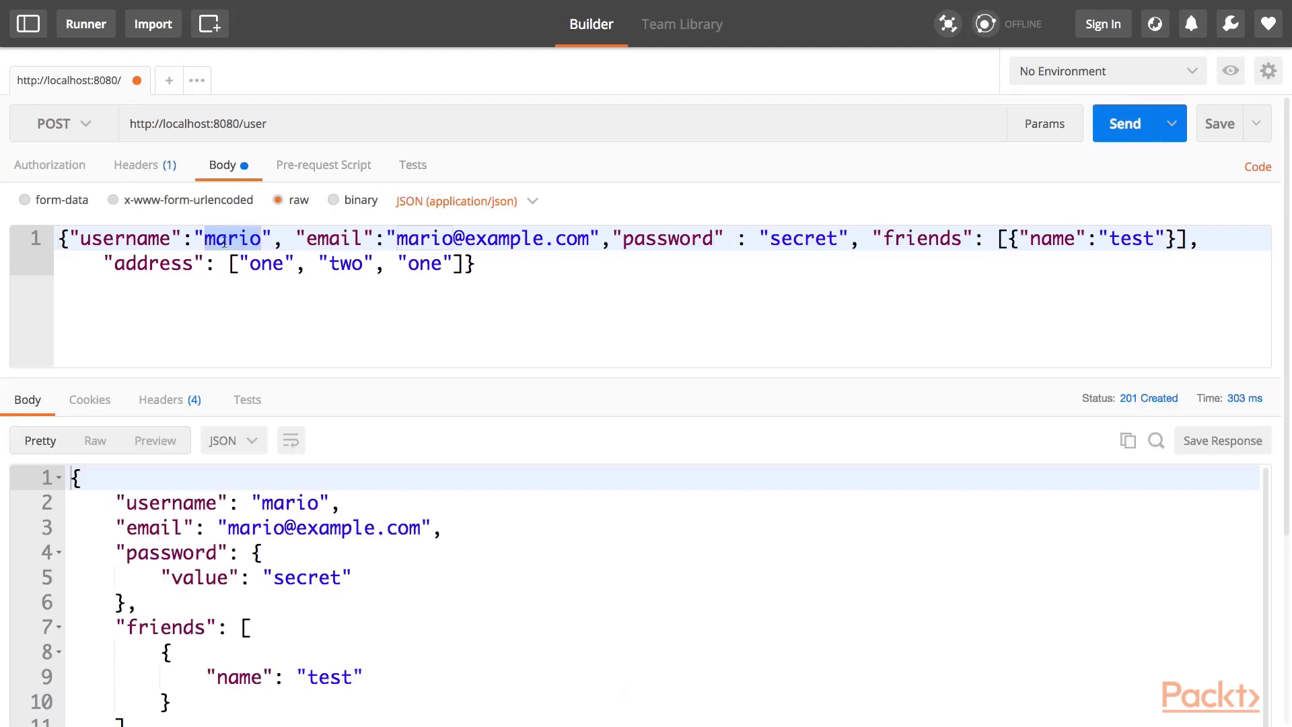
{"action": "type", "text": "test"}
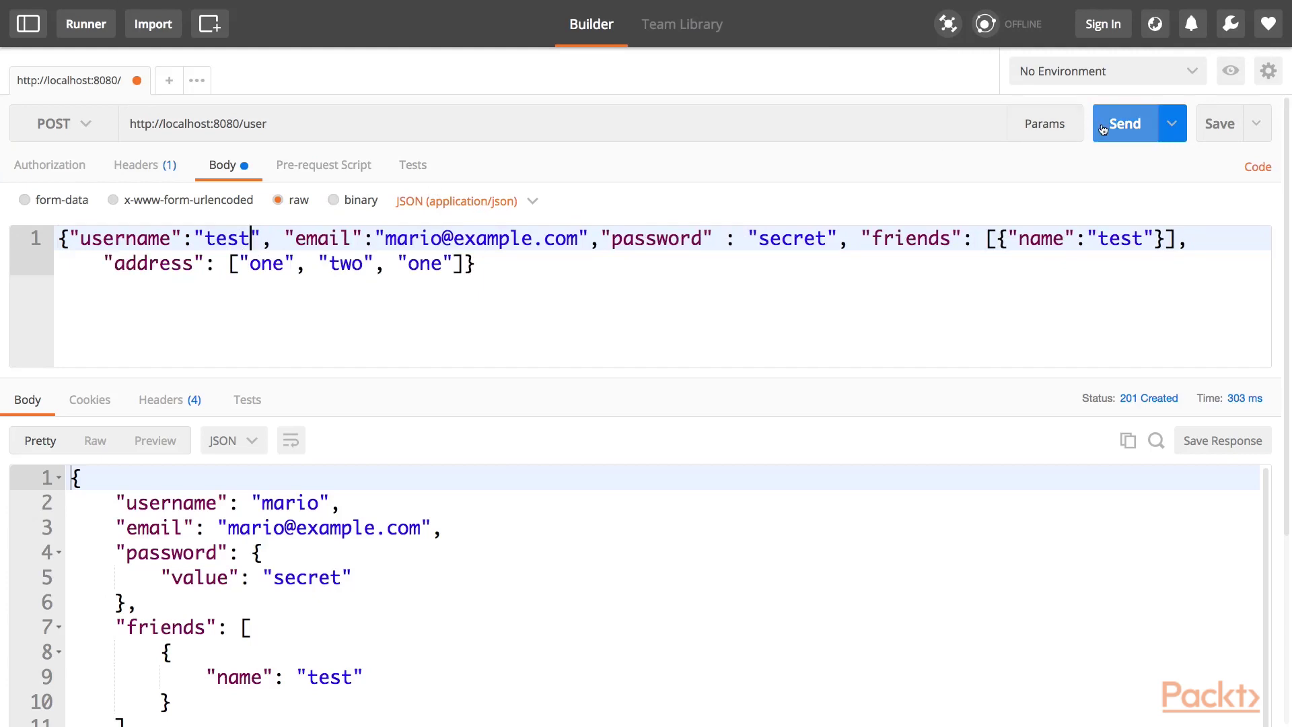
{"action": "left_click", "coordinate": [1120, 125]}
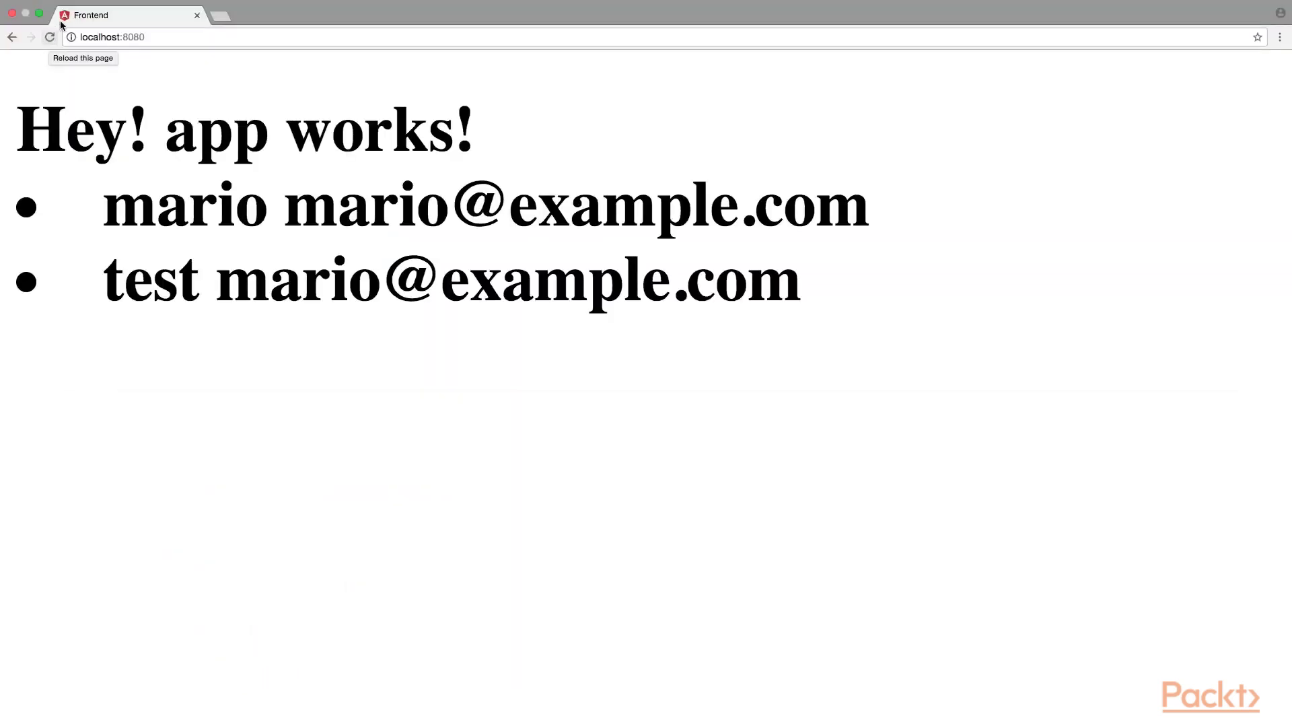
Highlight the listed users mario and test on the reloaded page
{"action": "double_click", "coordinate": [188, 212]}
{"action": "double_click", "coordinate": [159, 277]}
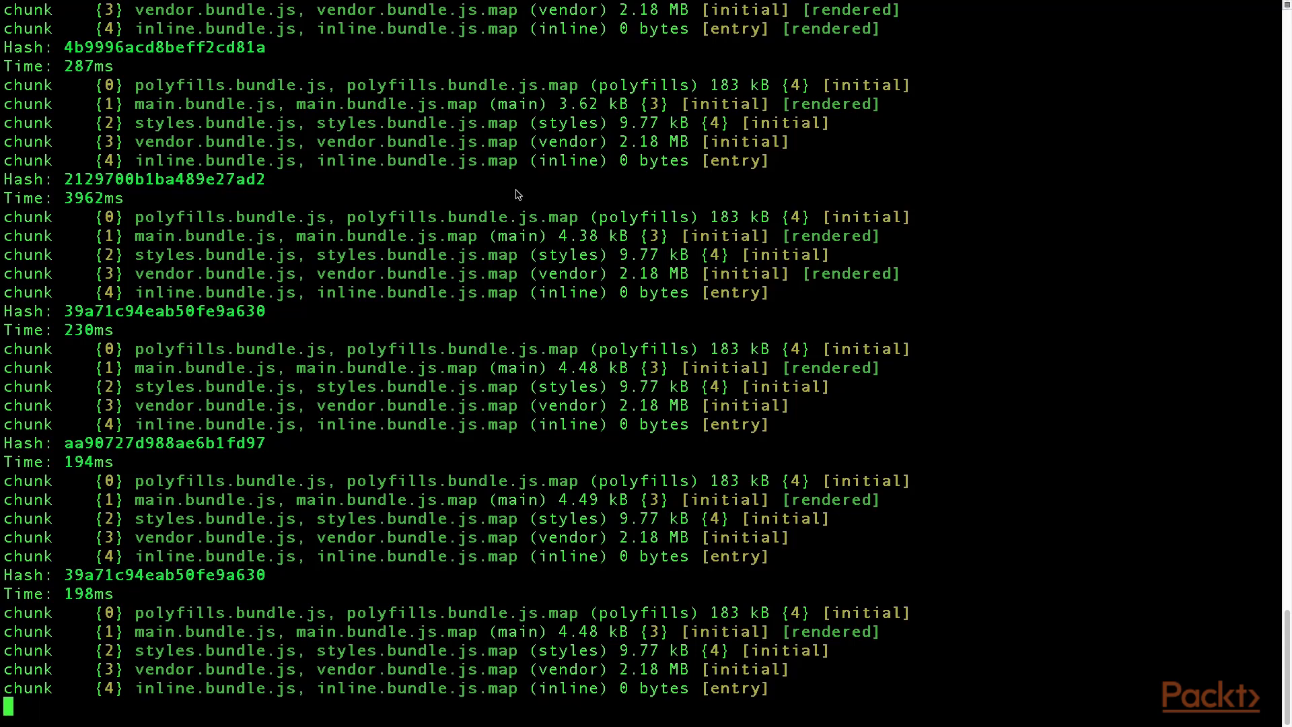
Stop the ng build --watch process with Ctrl+C
{"action": "key", "text": "ctrl+c"}
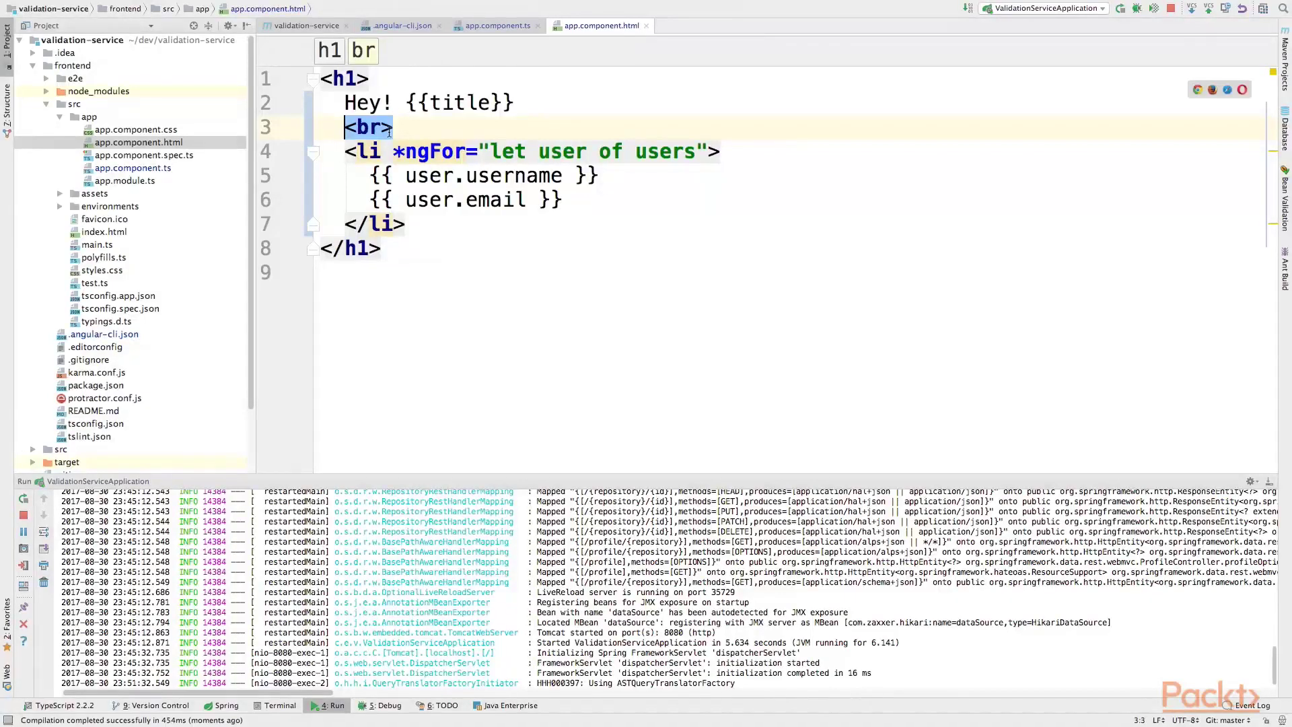
Set outDir to "dist" in .angular-cli.json and launch ng serve on localhost:4200
{"action": "left_click", "coordinate": [399, 27]}
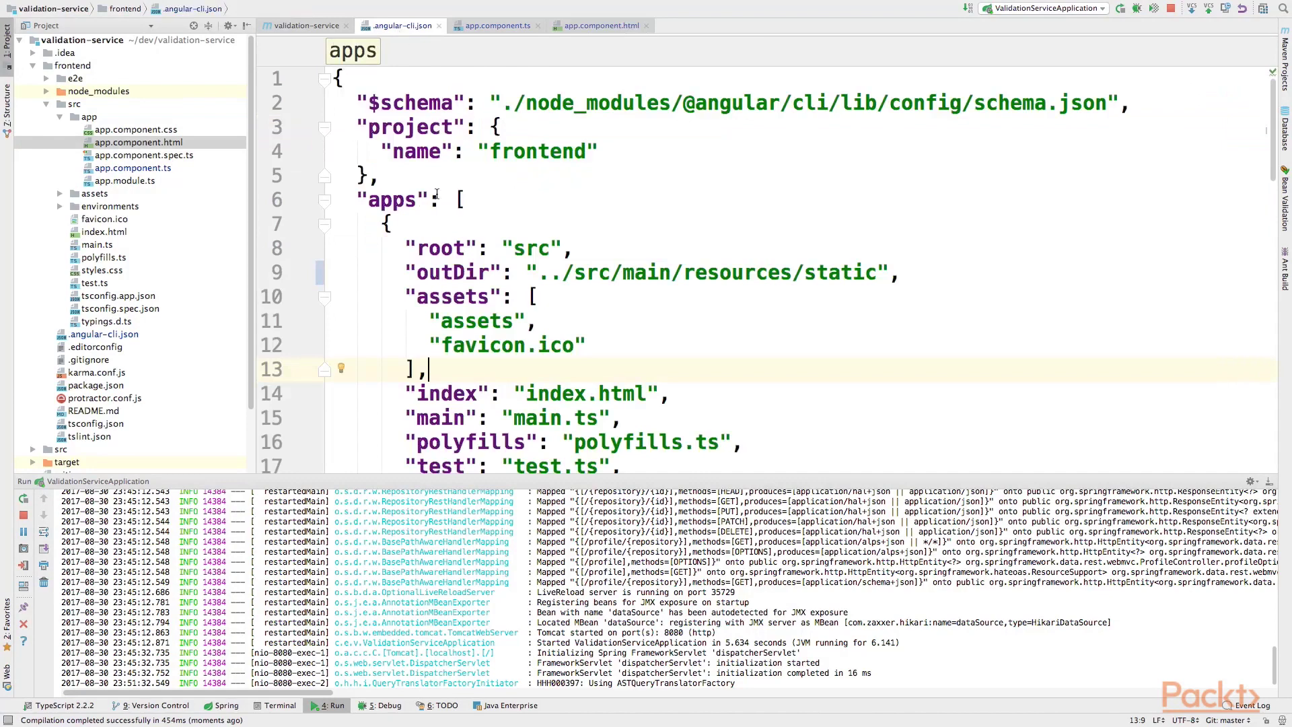
{"action": "double_click", "coordinate": [470, 274]}
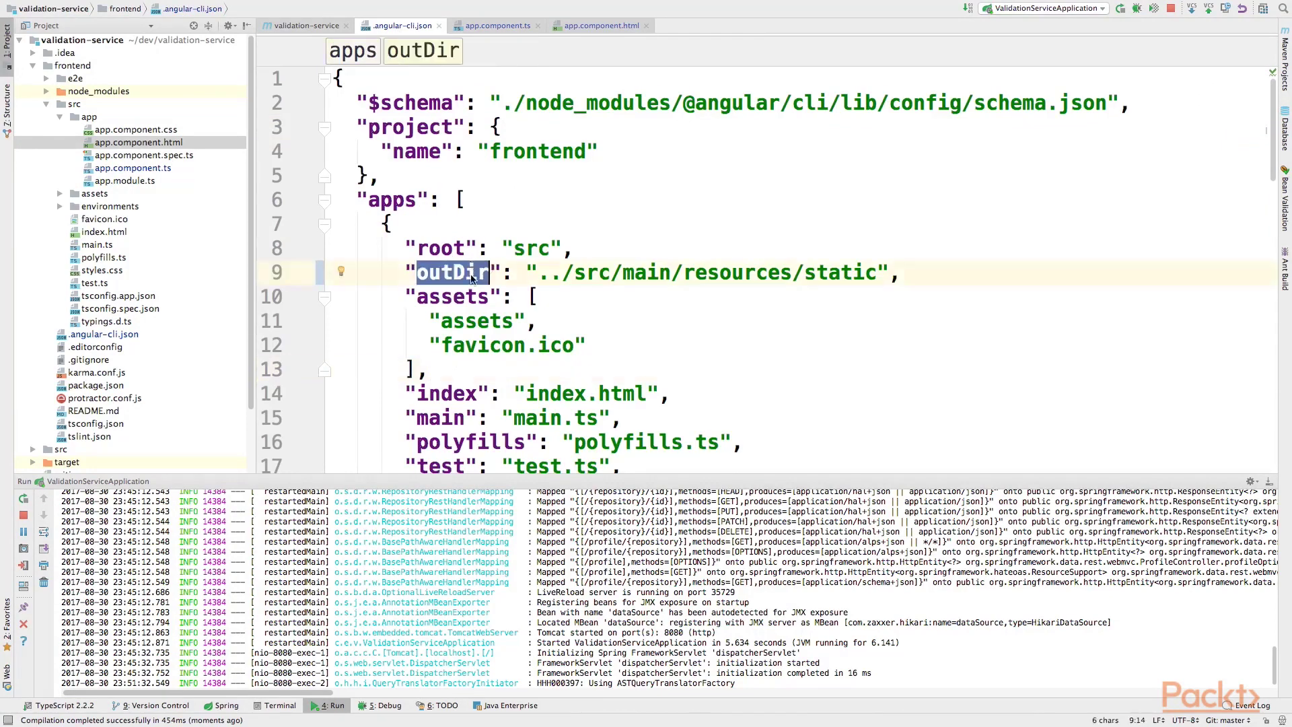
{"action": "key", "text": "ctrl+z"}
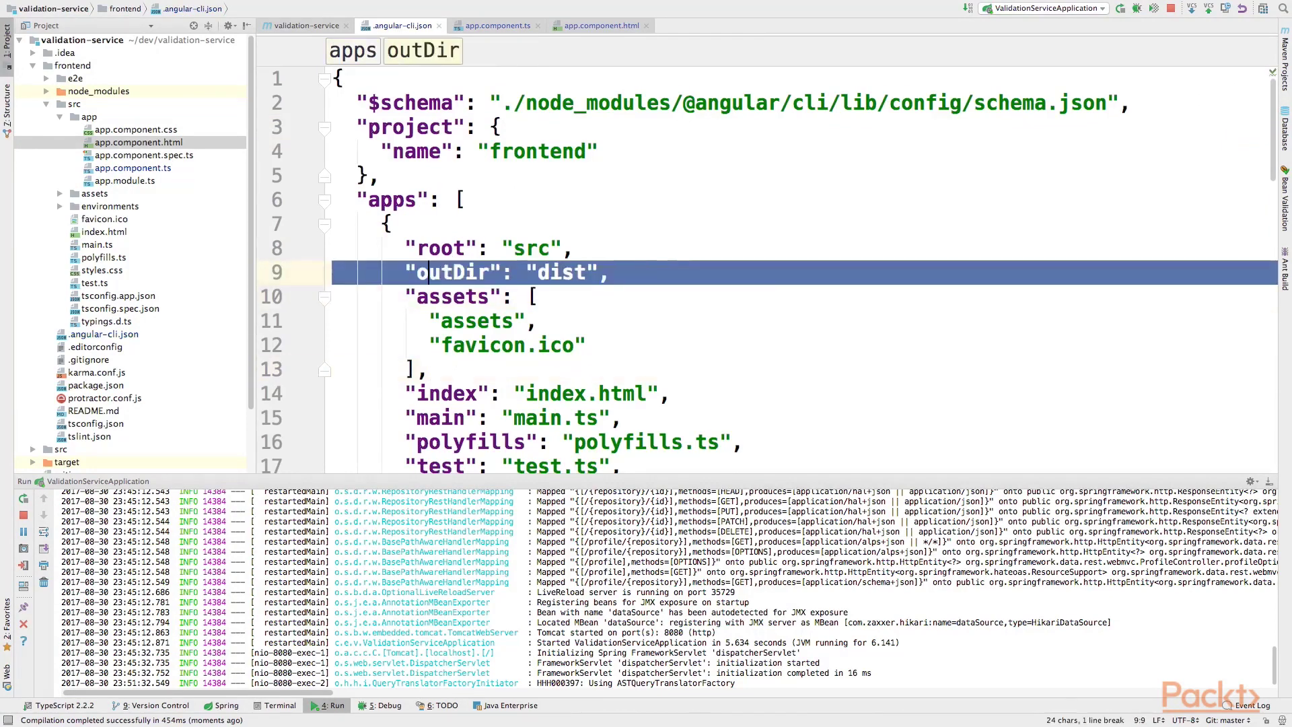
{"action": "left_click", "coordinate": [584, 258]}
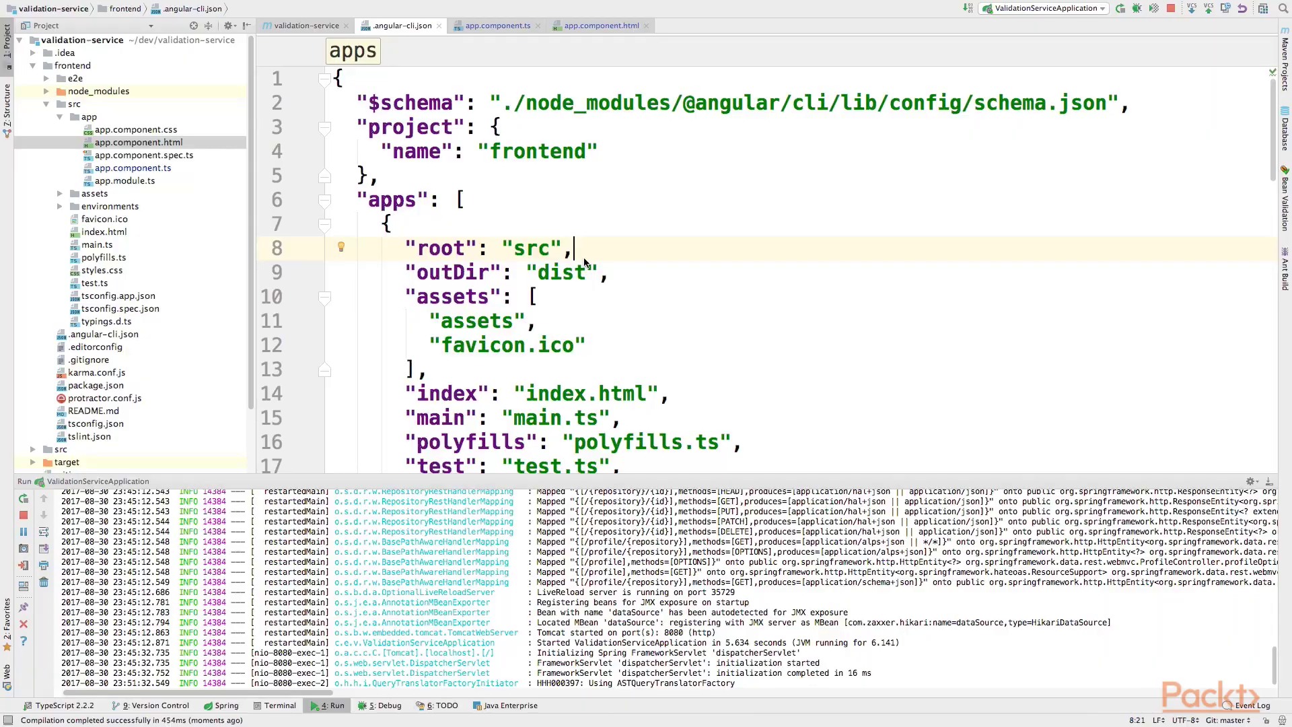
{"action": "type", "text": "ng serve"}
{"action": "key", "text": "Return"}
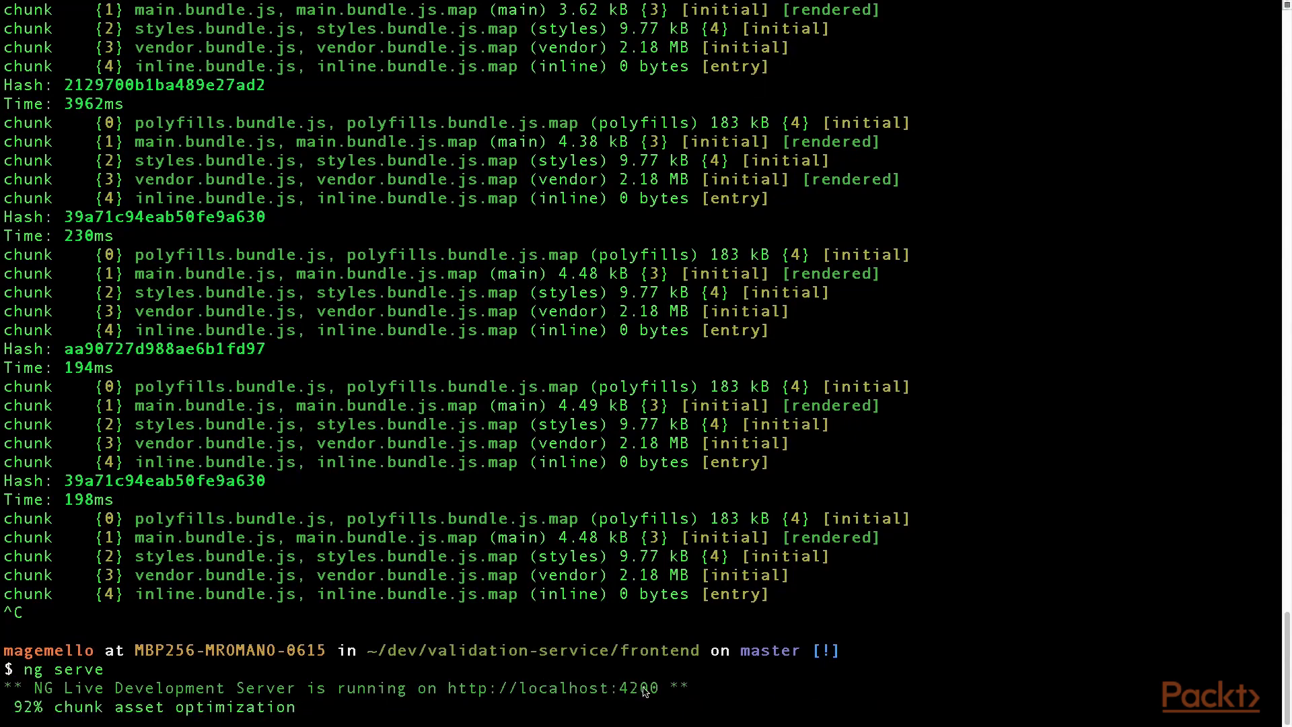
Leave ng serve building on localhost:4200 and switch back to IntelliJ IDEA
{"action": "key", "text": "super+Tab"}
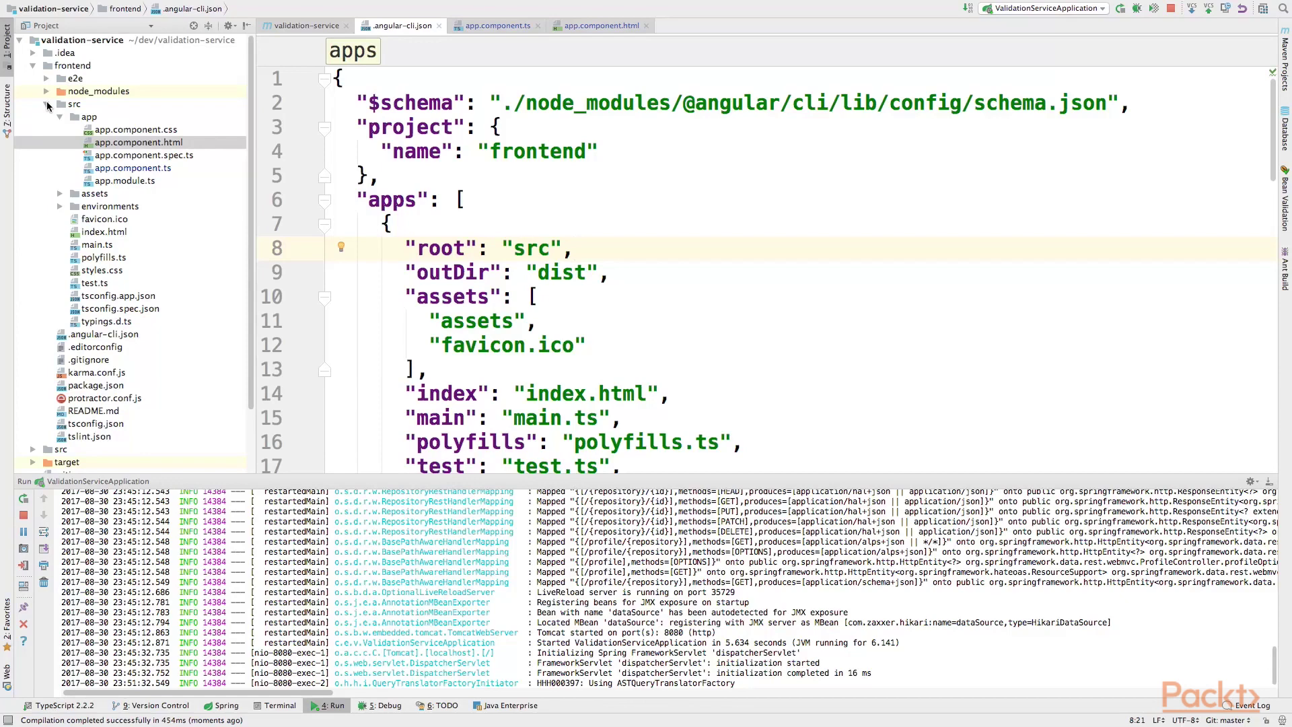
Create frontend/proxy.conf.json, add it to Git, and paste the /api-to-localhost:8080 proxy config
{"action": "left_click", "coordinate": [49, 105]}
{"action": "left_click", "coordinate": [93, 67]}
{"action": "right_click", "coordinate": [94, 71]}
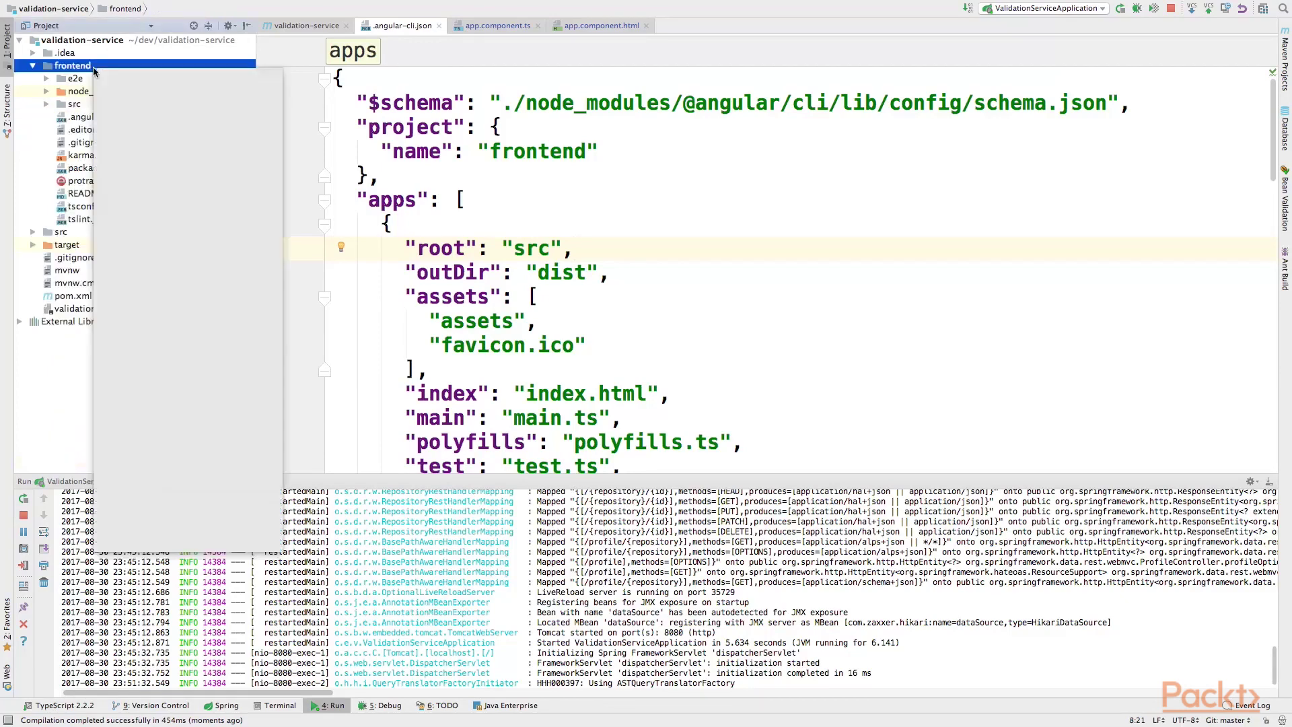
{"action": "left_click", "coordinate": [326, 79]}
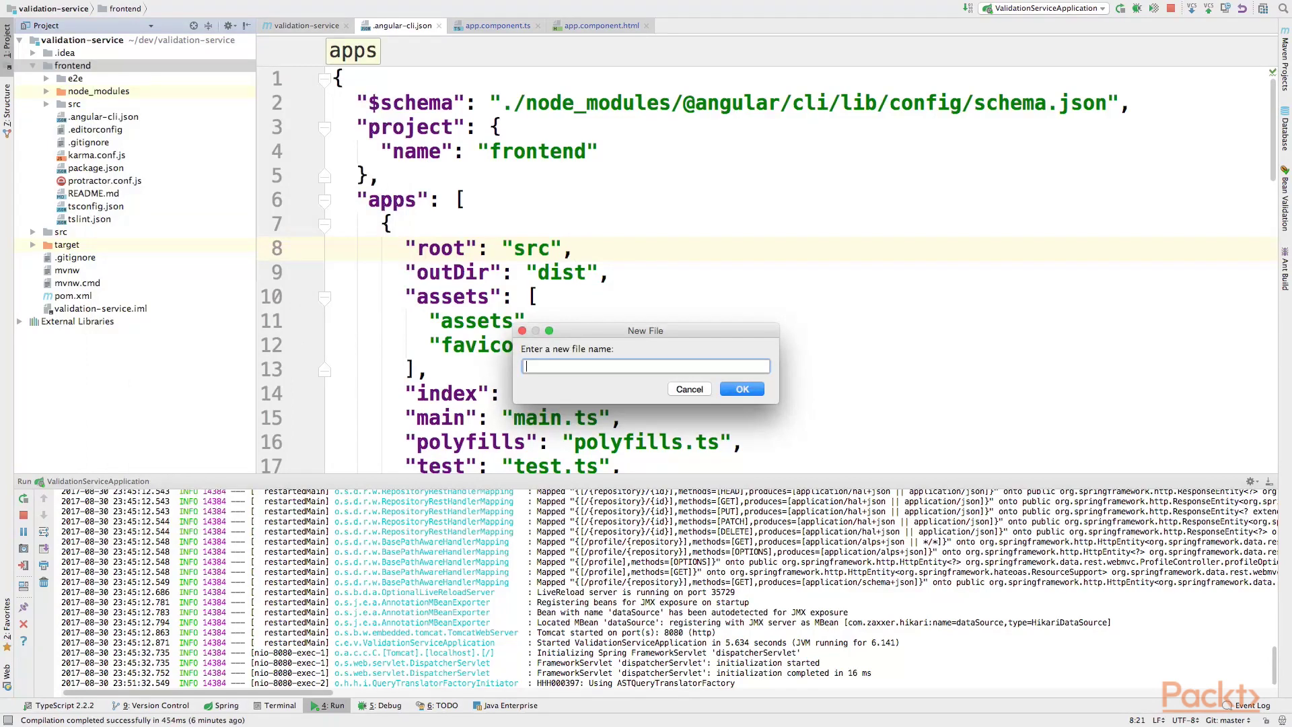
{"action": "type", "text": "proxy.conf.json"}
{"action": "key", "text": "Return"}
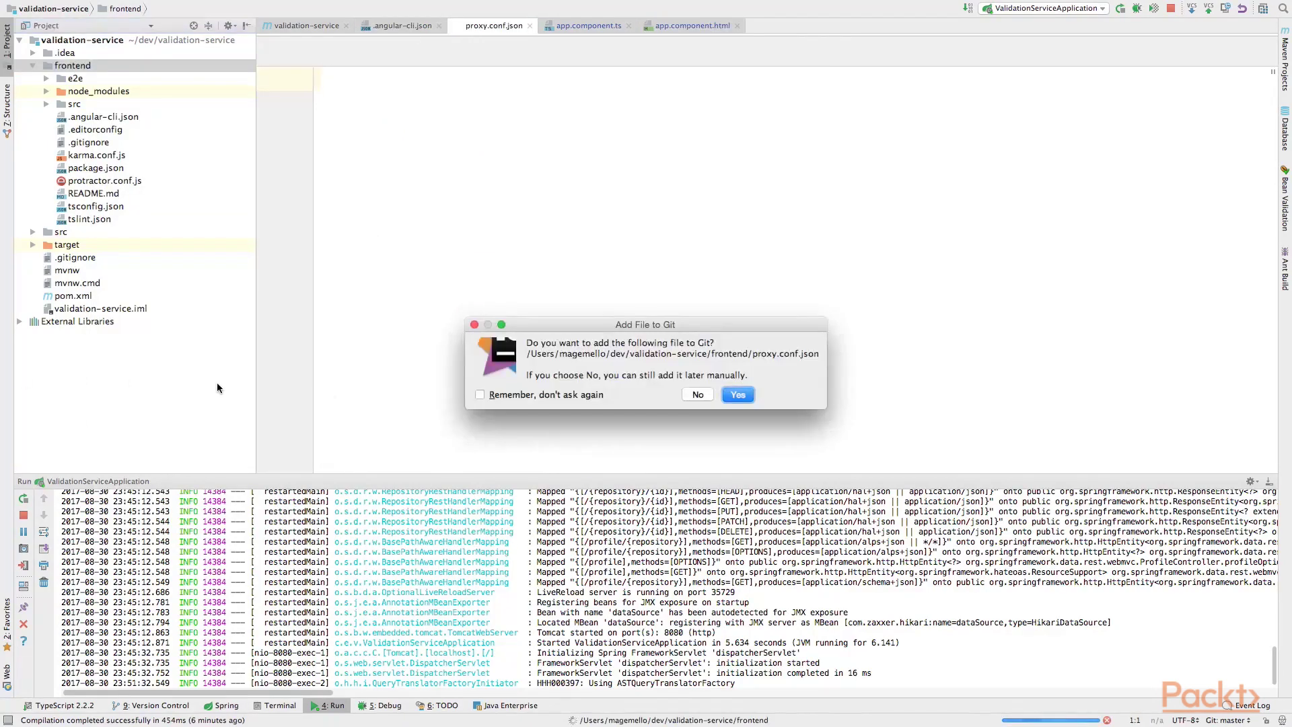
{"action": "key", "text": "Return"}
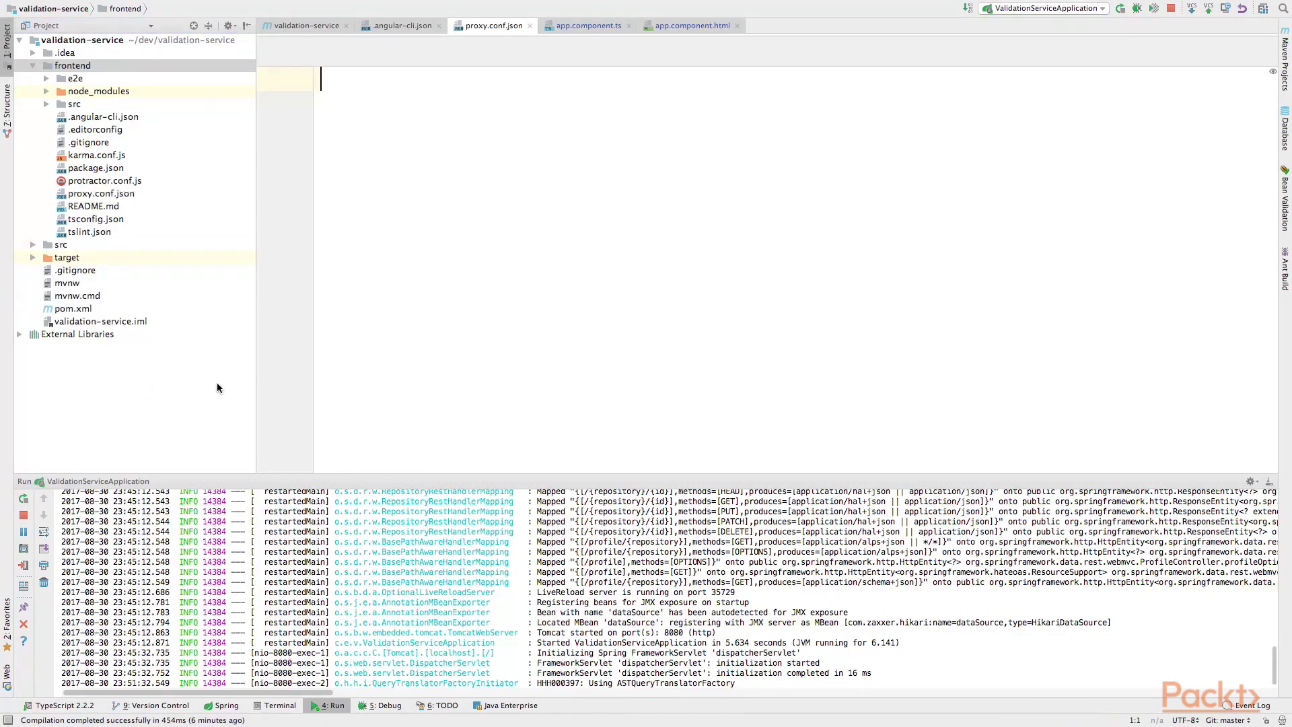
{"action": "key", "text": "ctrl+v"}
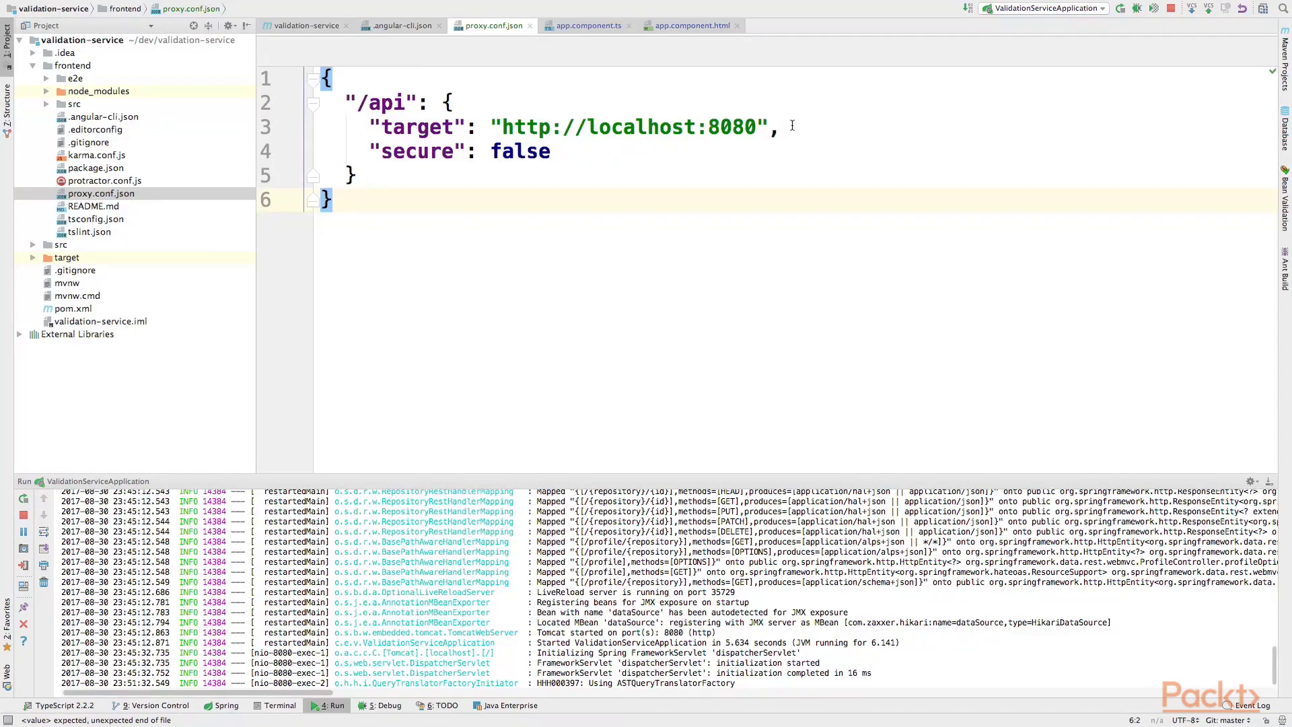
Change package.json's start script to "ng serve --proxy-config proxy.conf.json"
{"action": "left_click", "coordinate": [105, 167]}
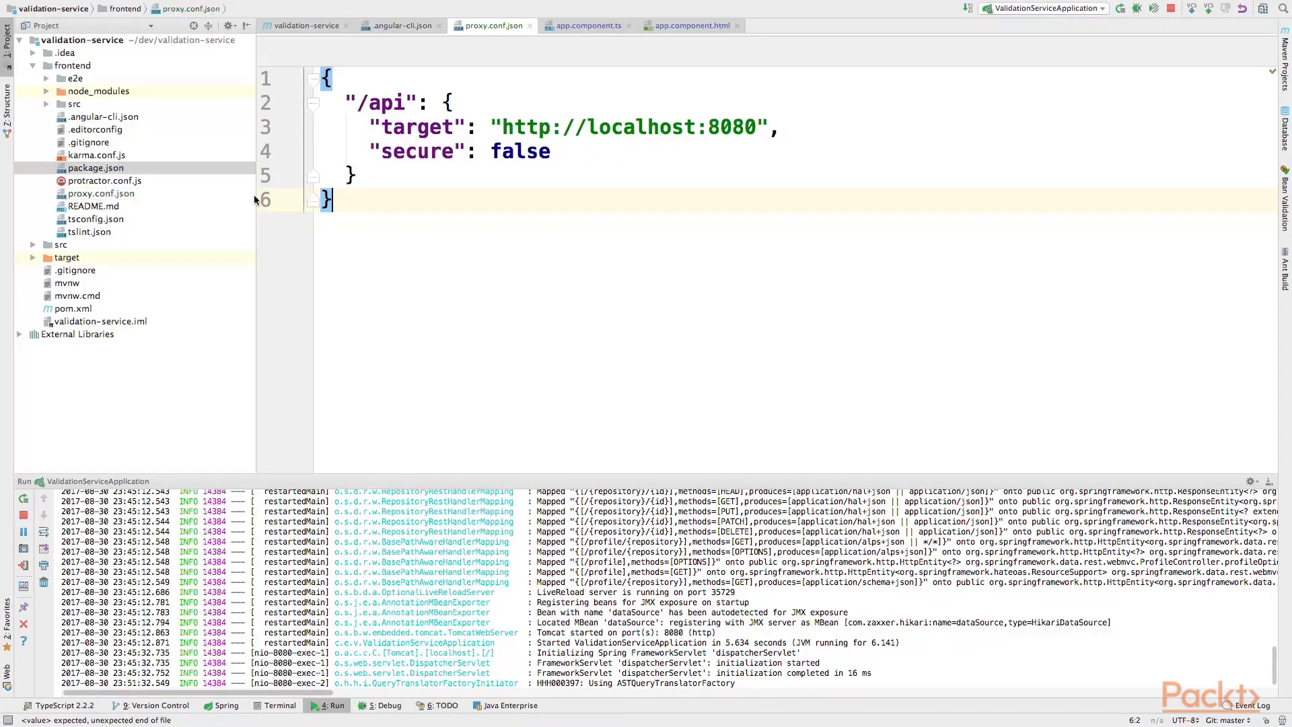
{"action": "double_click", "coordinate": [106, 170]}
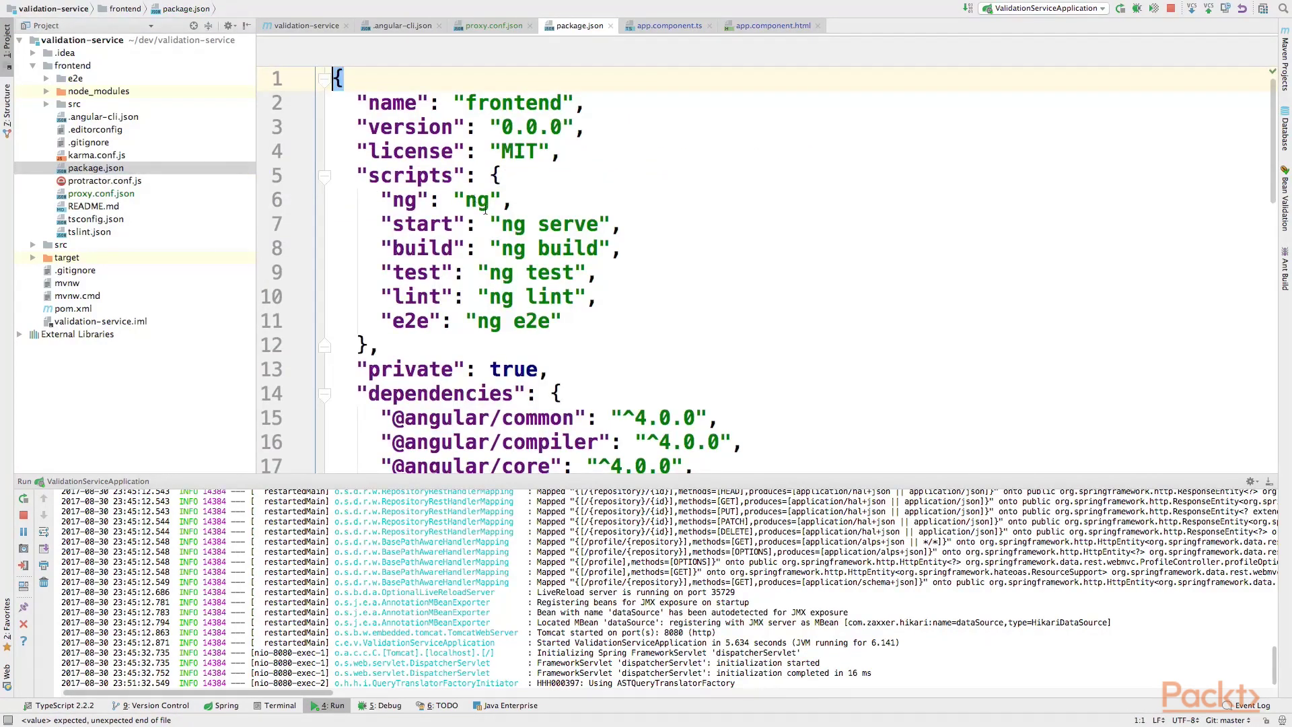
{"action": "triple_click", "coordinate": [463, 223]}
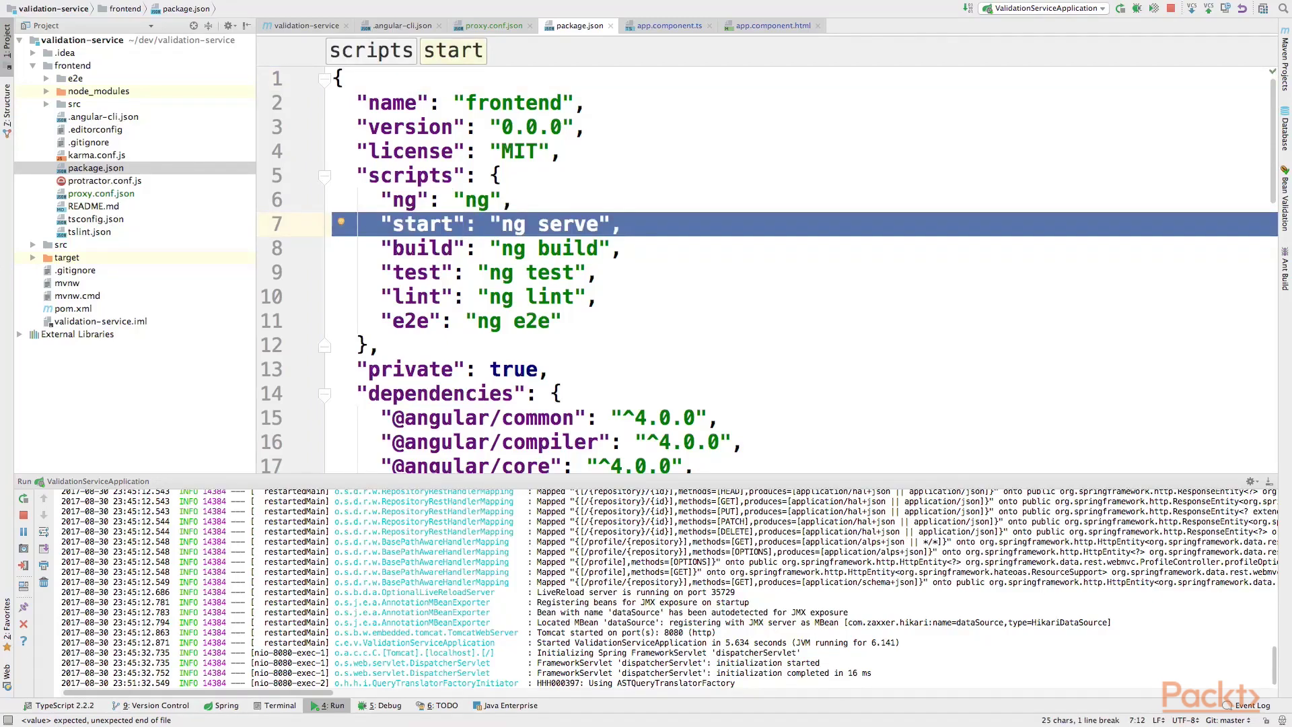
{"action": "type", "text": "\"start\": \"ng serve --proxy-config proxy.conf.json\","}
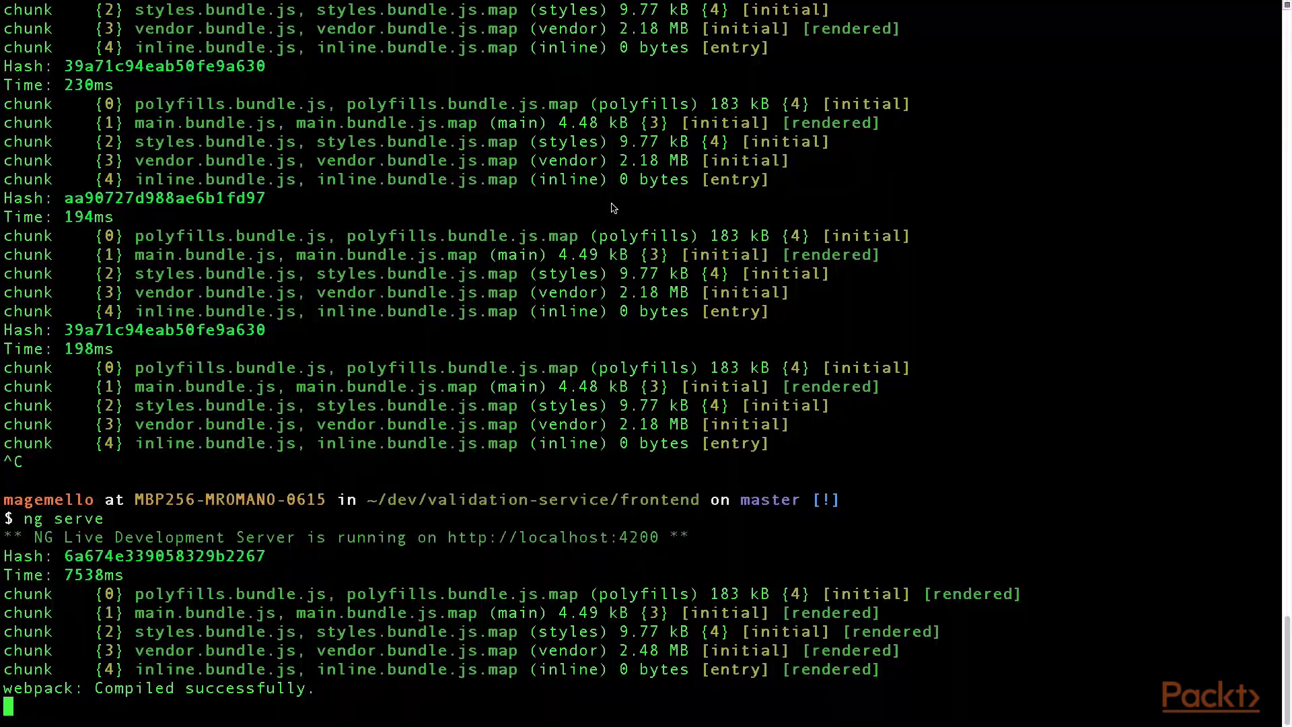
Stop ng serve and relaunch the dev server with npm start
{"action": "key", "text": "ctrl+c"}
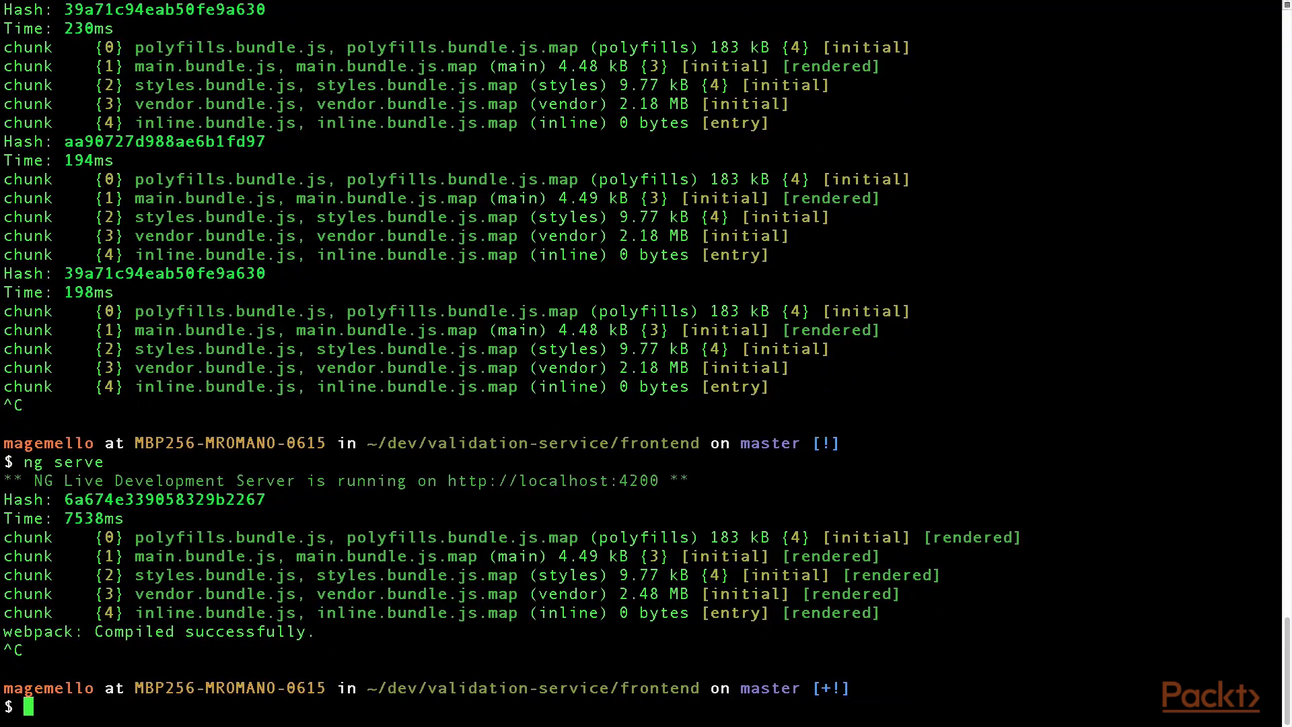
{"action": "type", "text": "np"}
{"action": "type", "text": "m start"}
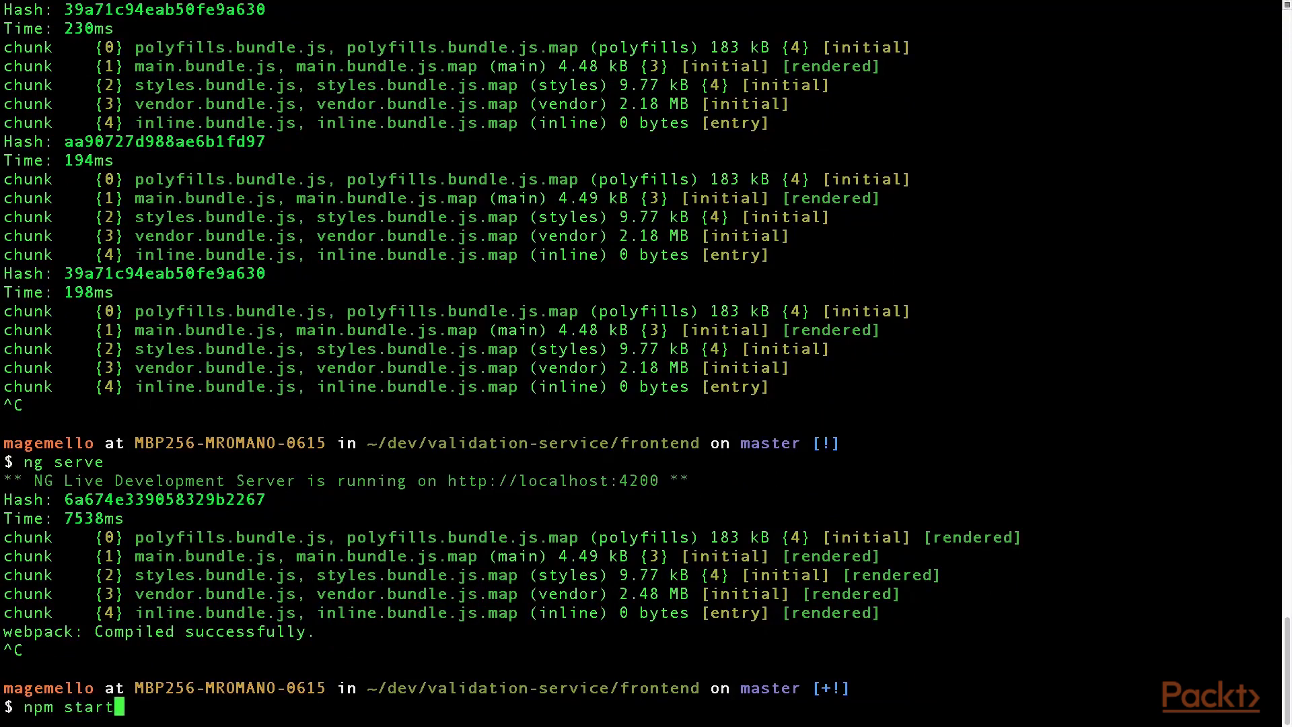
{"action": "key", "text": "Return"}
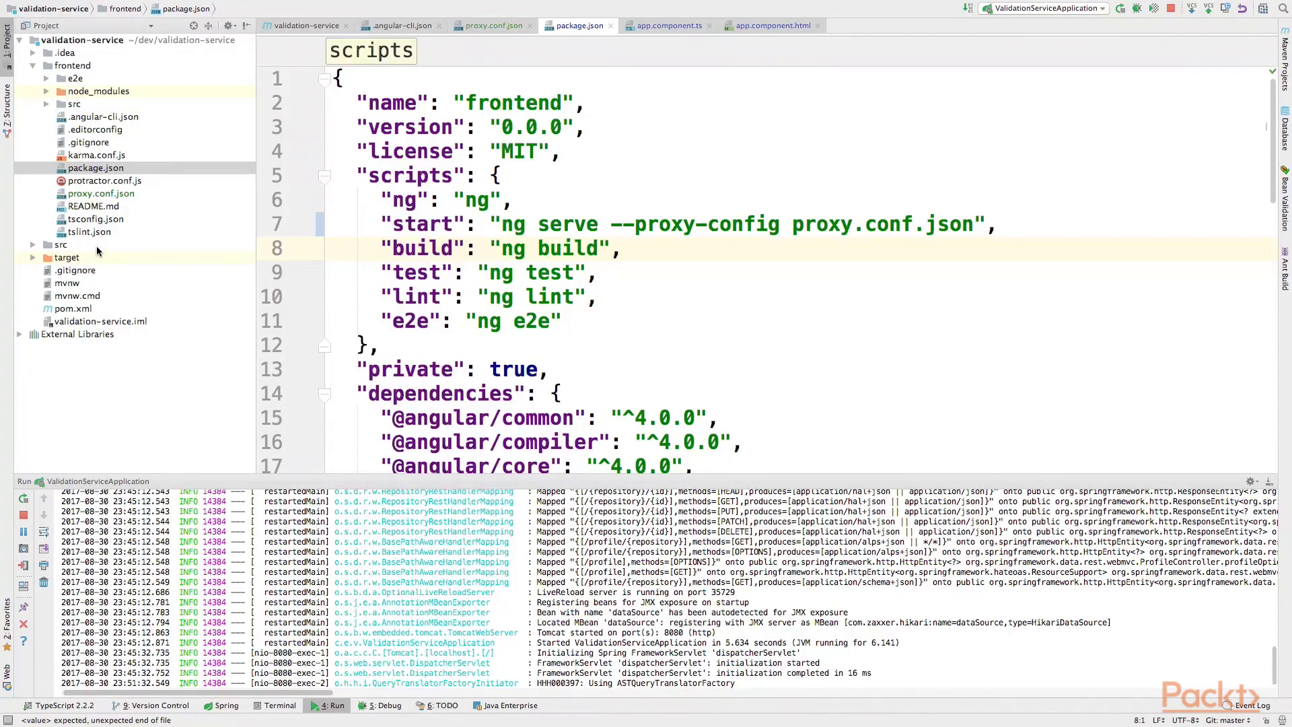
Add server.servlet.context-path=/api to the backend's src/main/resources/application.properties
{"action": "double_click", "coordinate": [97, 249]}
{"action": "double_click", "coordinate": [98, 261]}
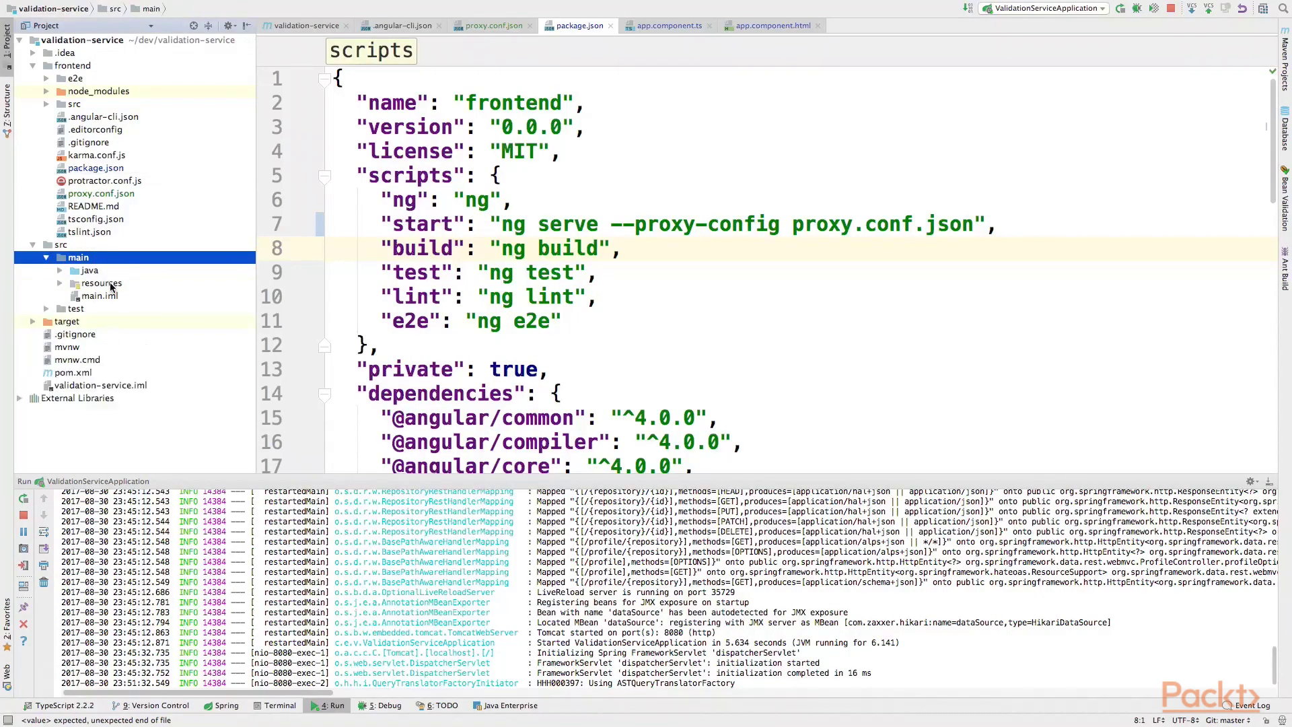
{"action": "double_click", "coordinate": [111, 284]}
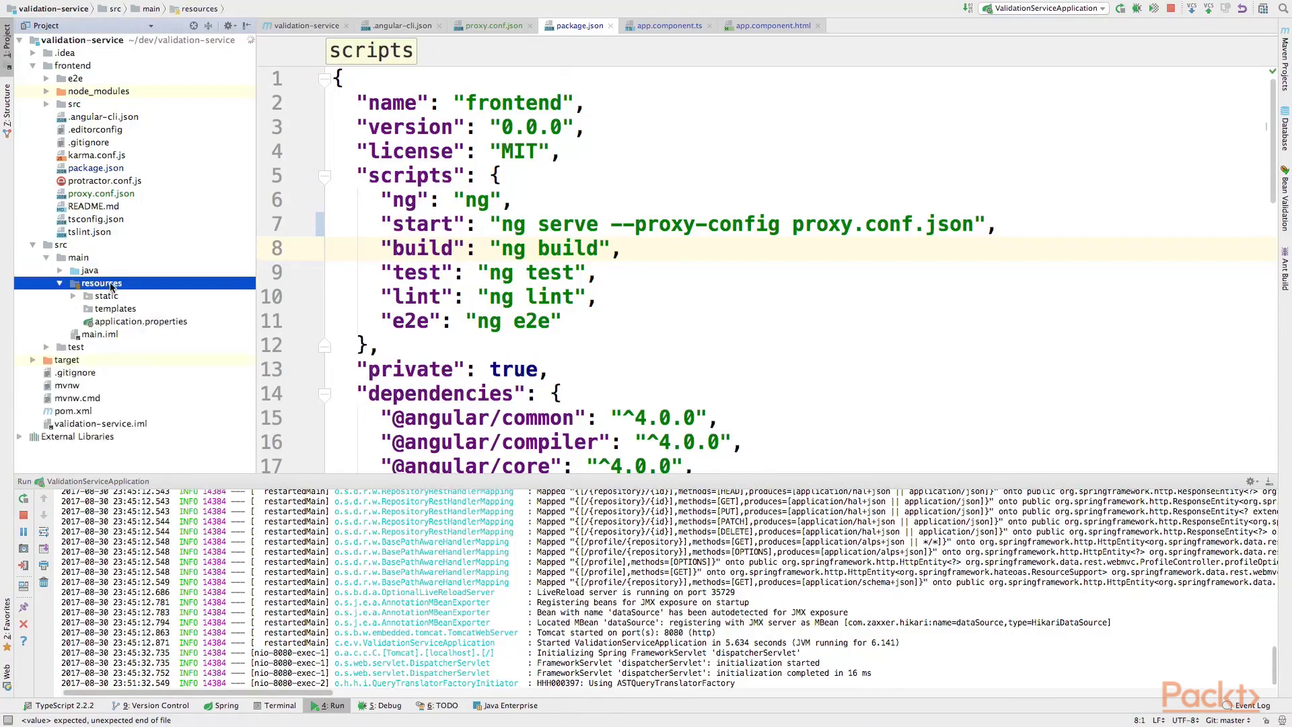
{"action": "left_click", "coordinate": [127, 322]}
{"action": "double_click", "coordinate": [127, 322]}
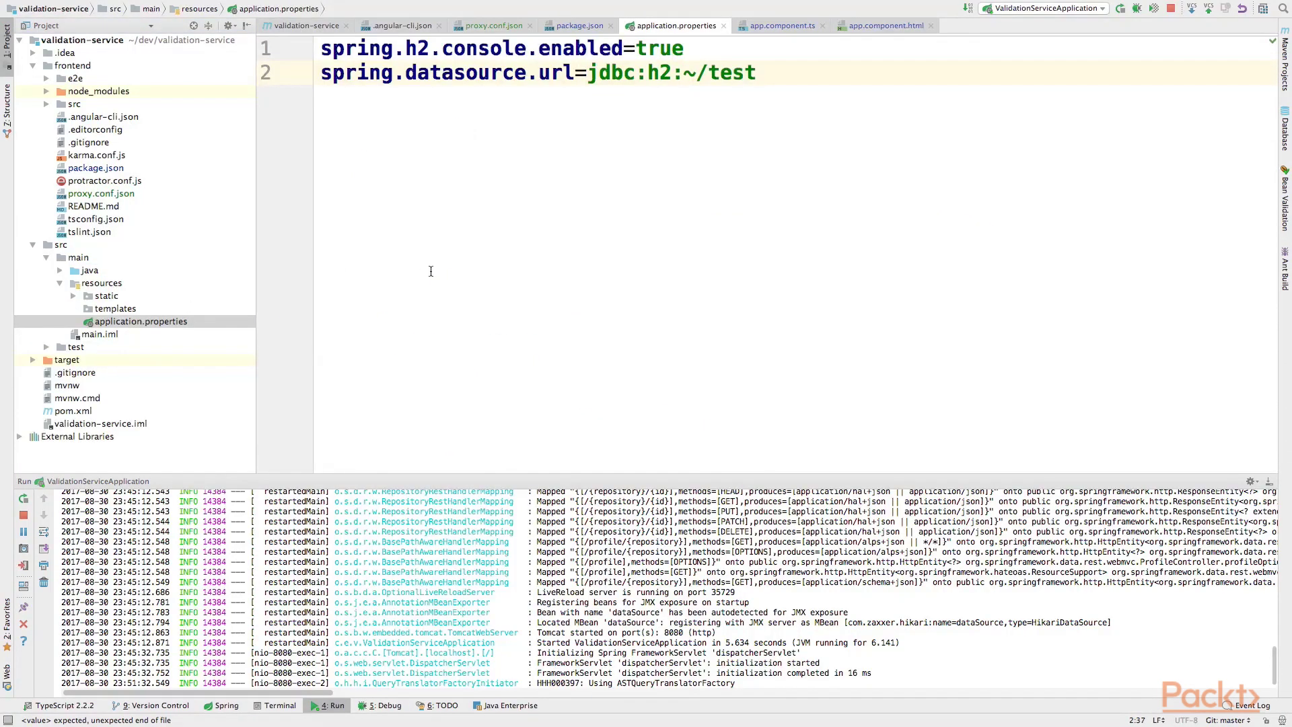
{"action": "key", "text": "Return"}
{"action": "type", "text": "con"}
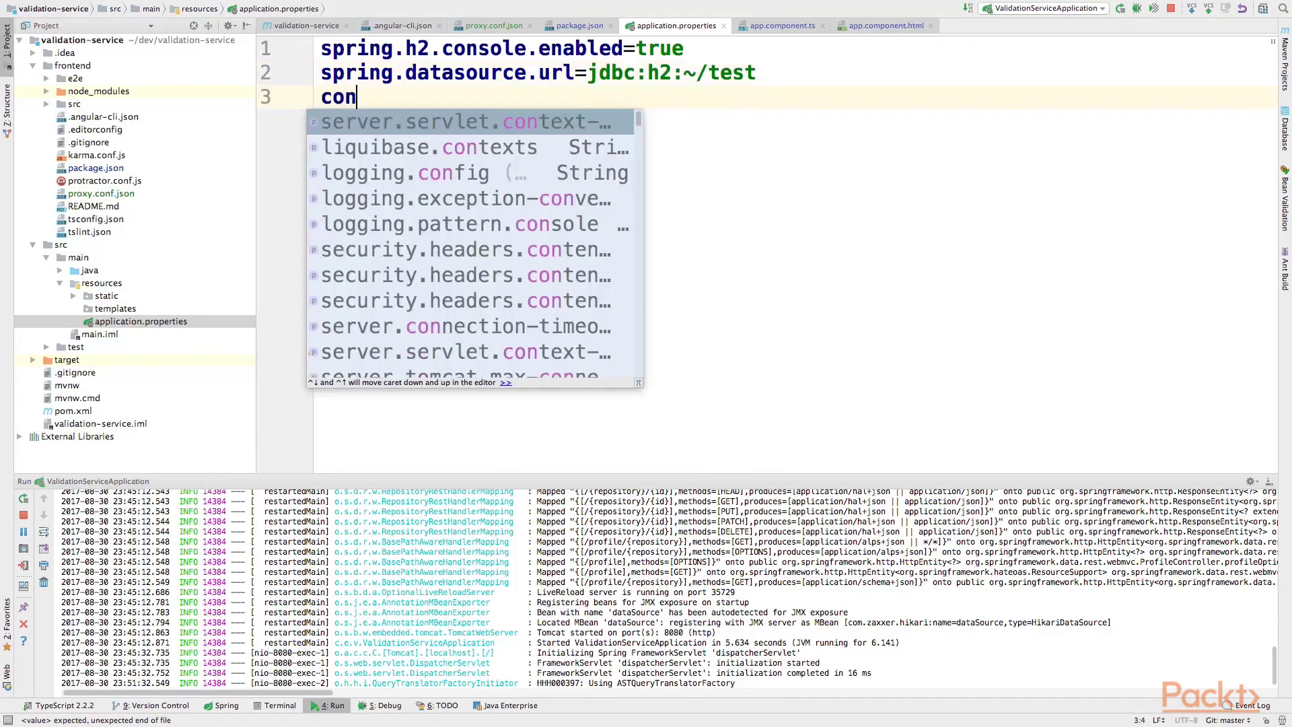
{"action": "type", "text": "te"}
{"action": "key", "text": "Return"}
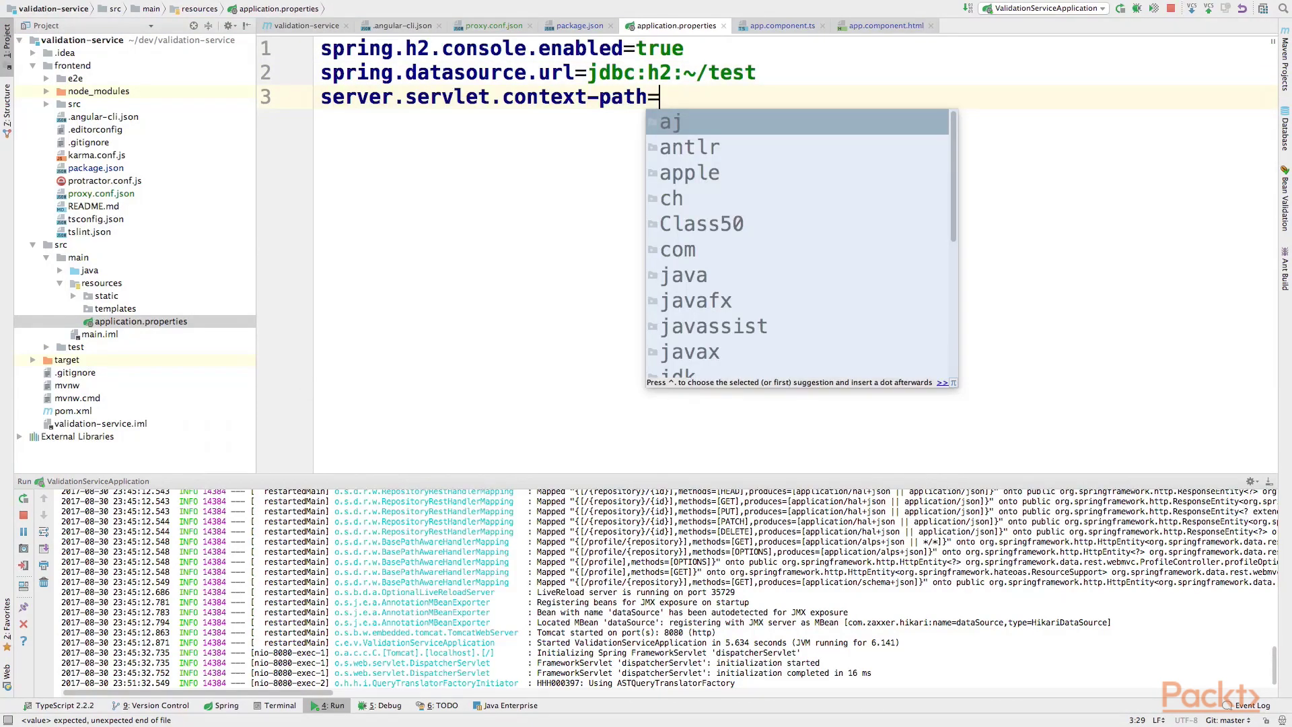
{"action": "type", "text": "/ap"}
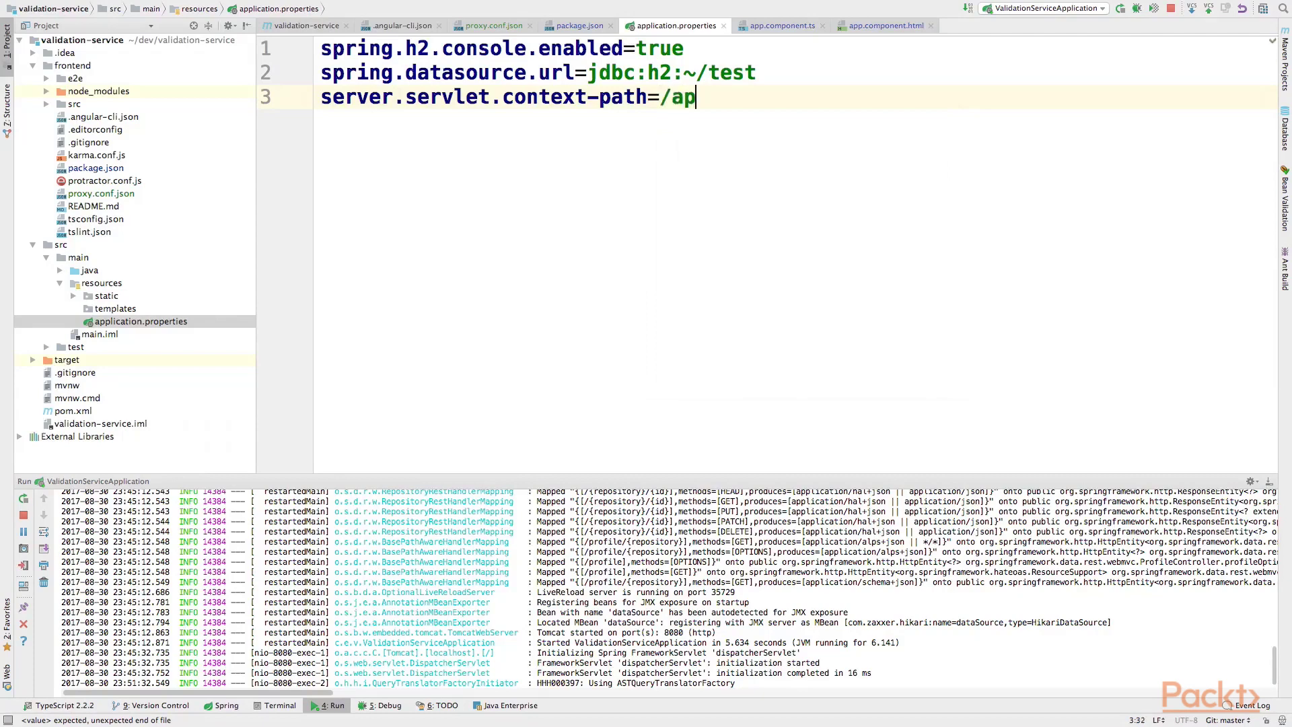
{"action": "type", "text": "i"}
{"action": "left_click_drag", "start_coordinate": [658, 97], "coordinate": [710, 98]}
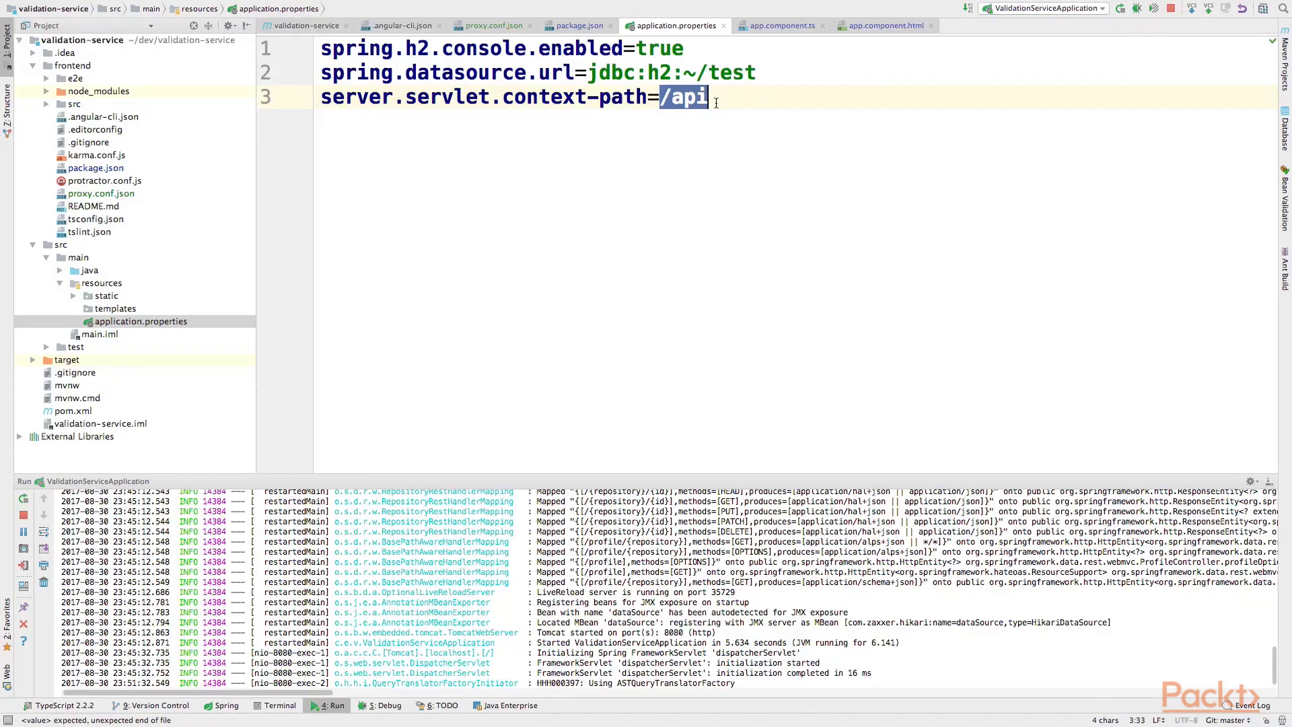
Change the app.component.ts users URL to localhost:4200/api/user/ and review proxy.conf.json
{"action": "left_click", "coordinate": [787, 25]}
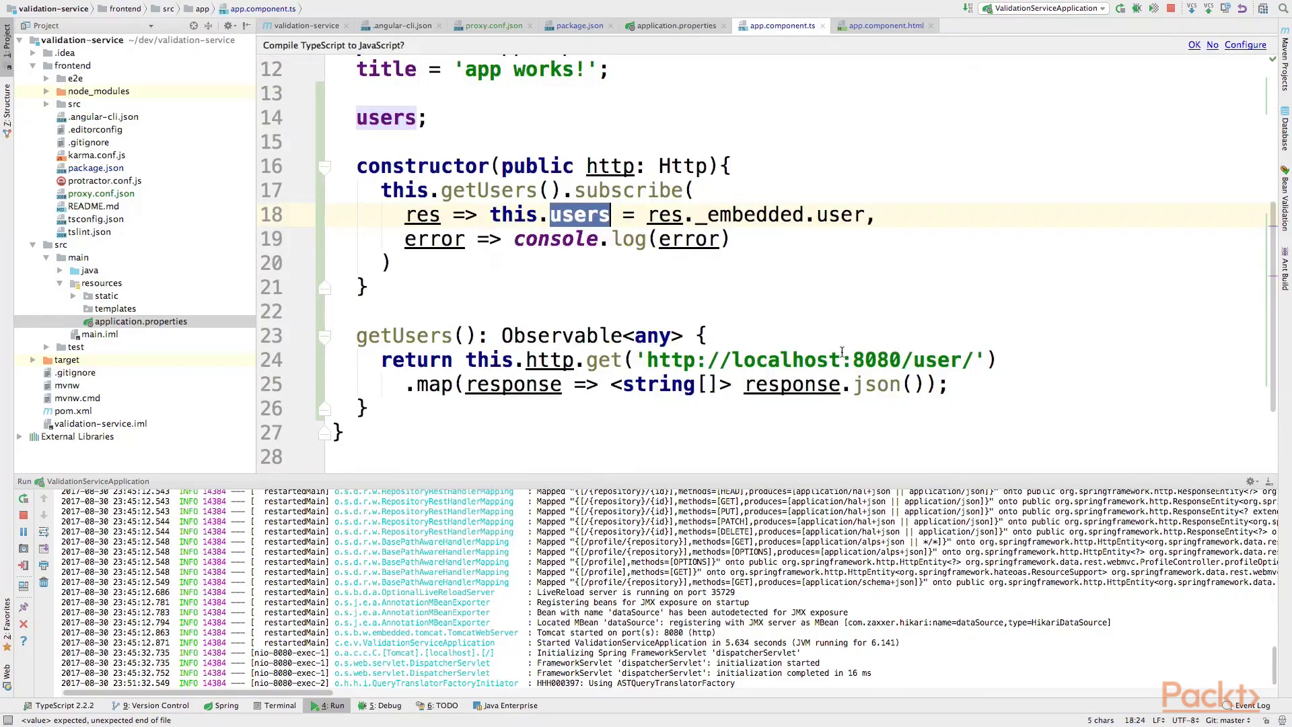
{"action": "double_click", "coordinate": [874, 360]}
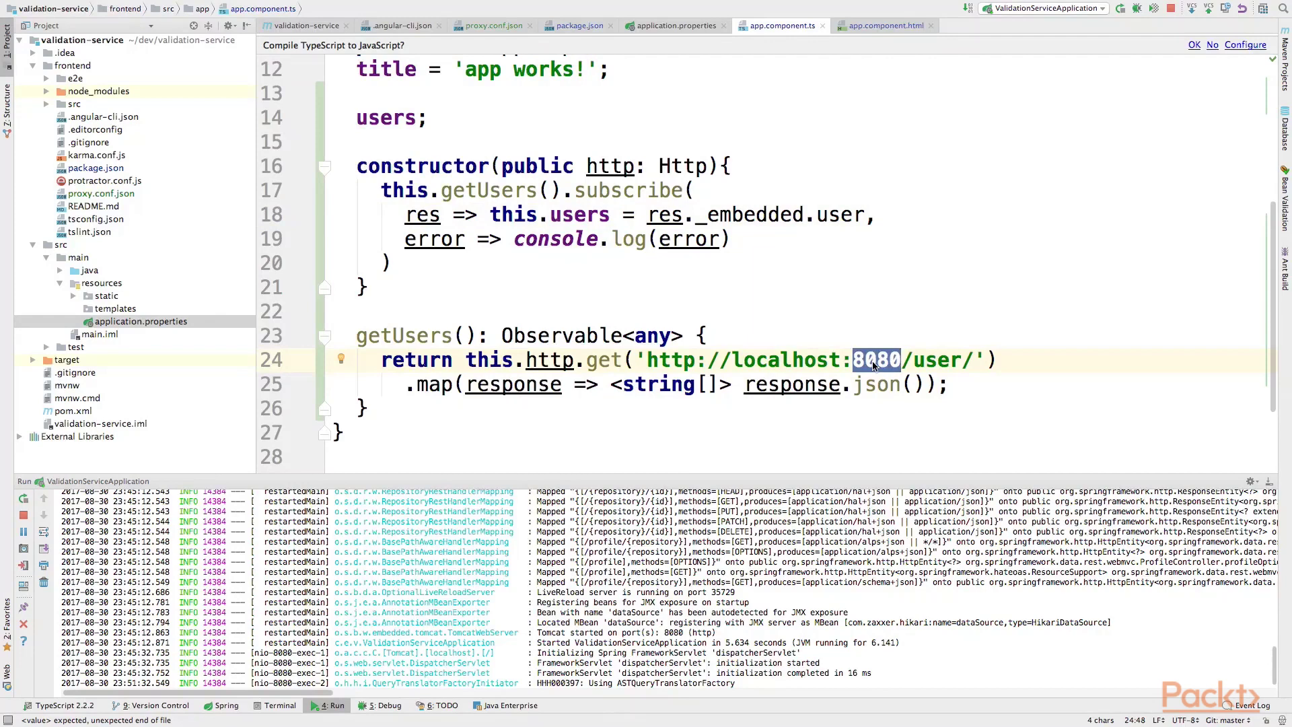
{"action": "type", "text": "4200"}
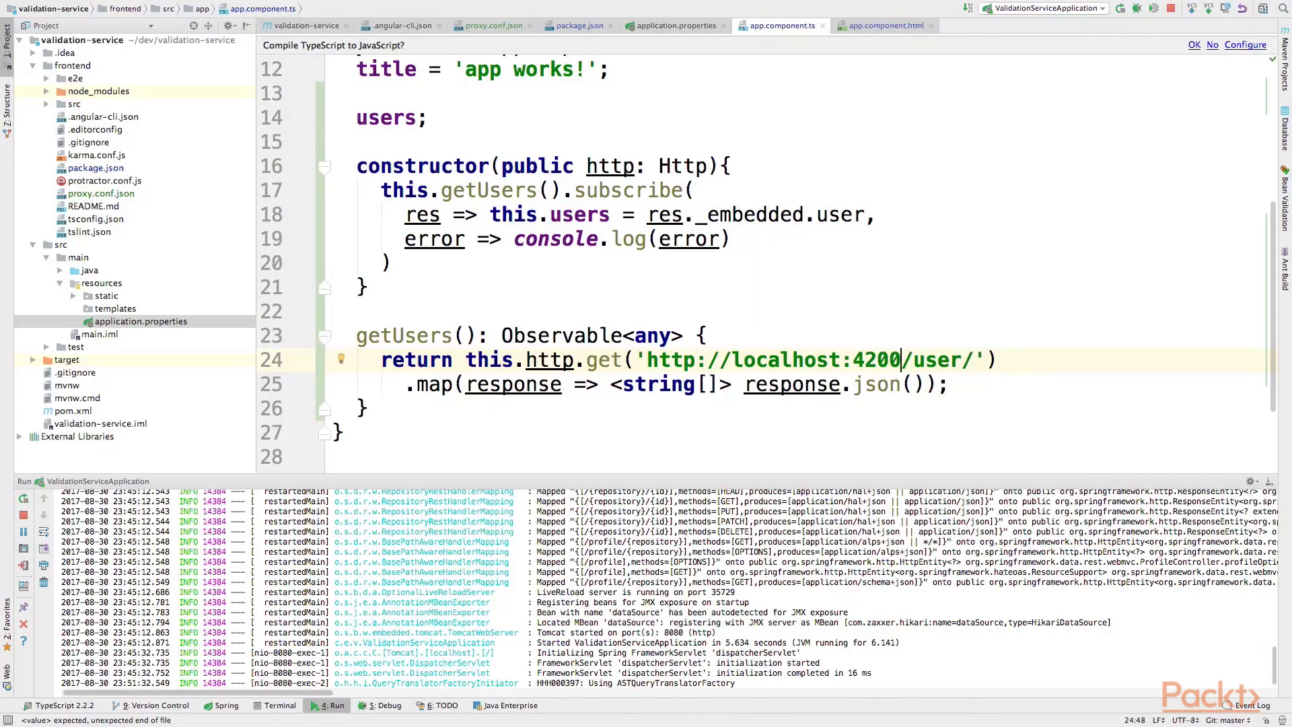
{"action": "type", "text": "/api"}
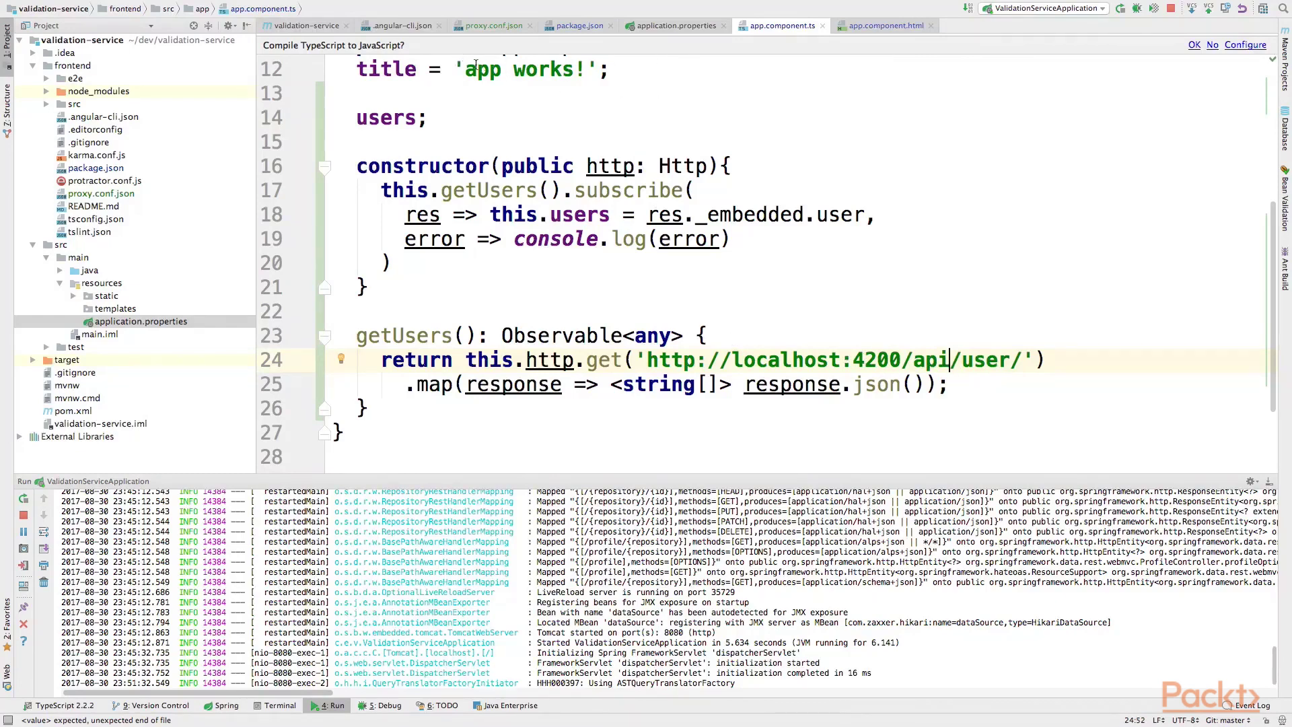
{"action": "left_click", "coordinate": [475, 27]}
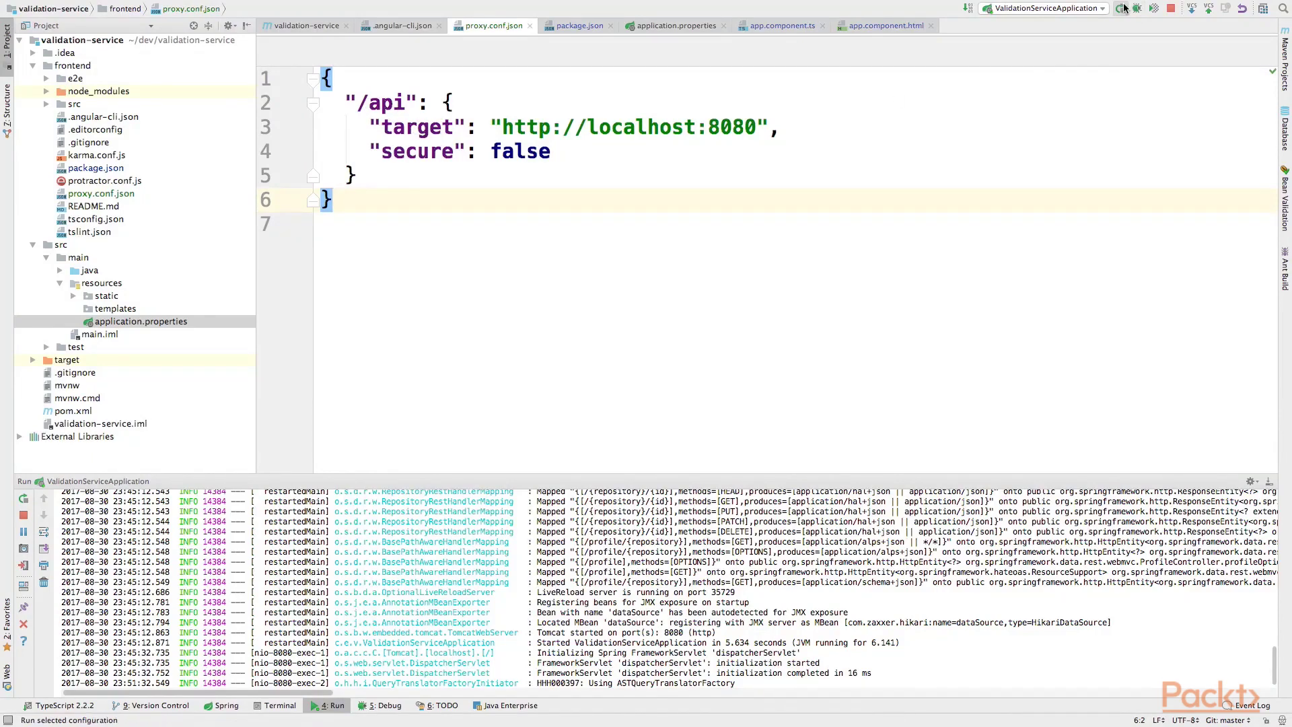
Stop and rerun the Spring backend application
{"action": "left_click", "coordinate": [1120, 8]}
{"action": "left_click", "coordinate": [748, 128]}
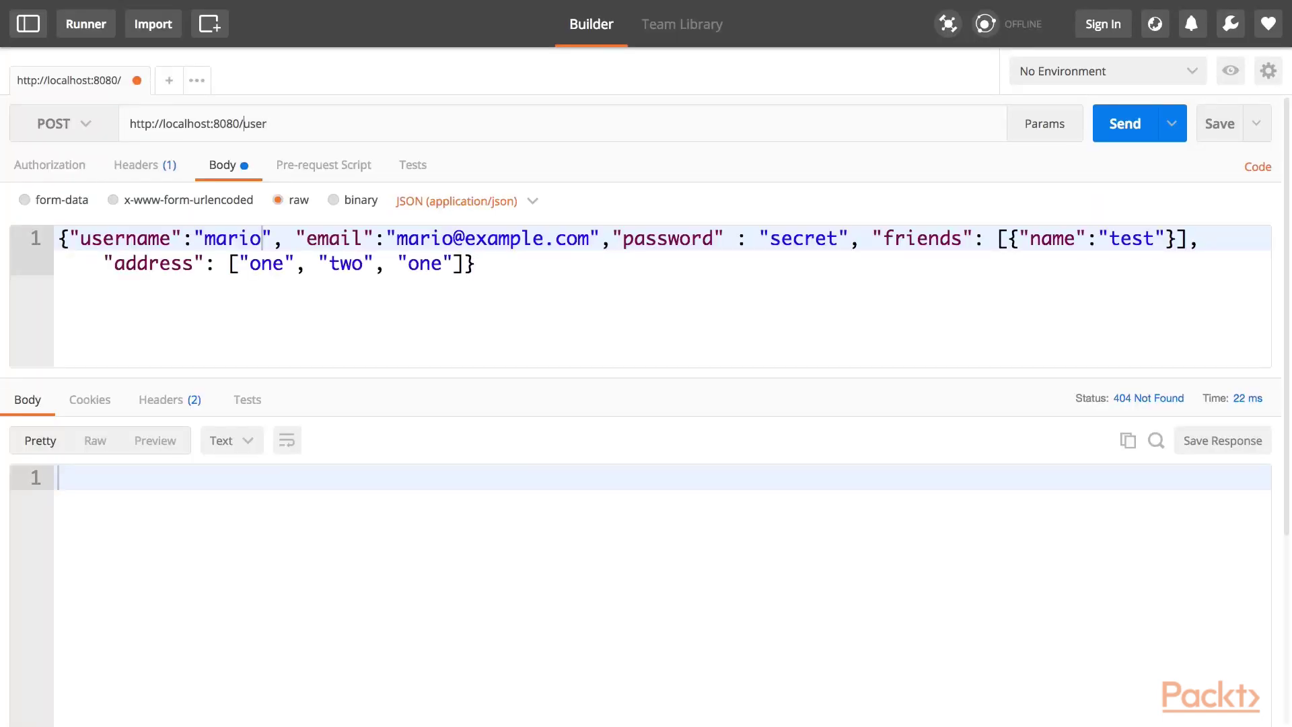
{"action": "type", "text": "api"}
{"action": "type", "text": "/"}
POST user mario to localhost:8080/api/user, then post a second user named test
{"action": "left_click", "coordinate": [1130, 129]}
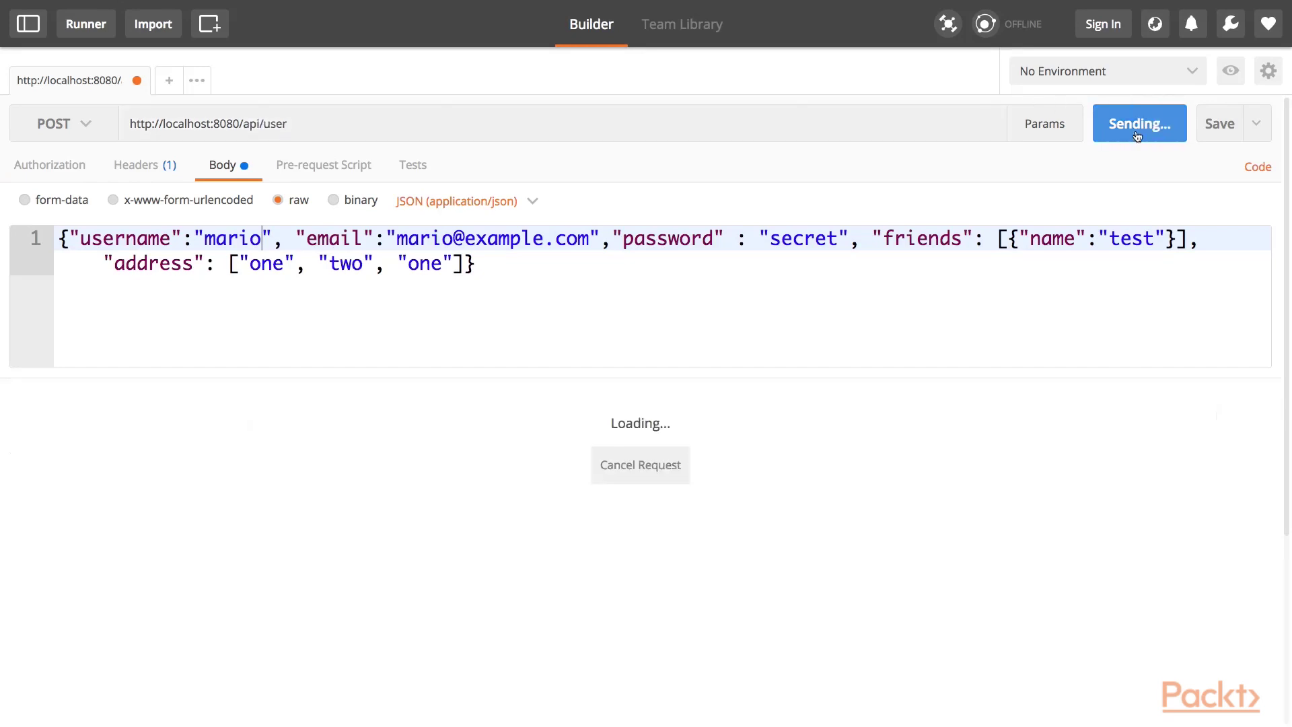
{"action": "double_click", "coordinate": [243, 238]}
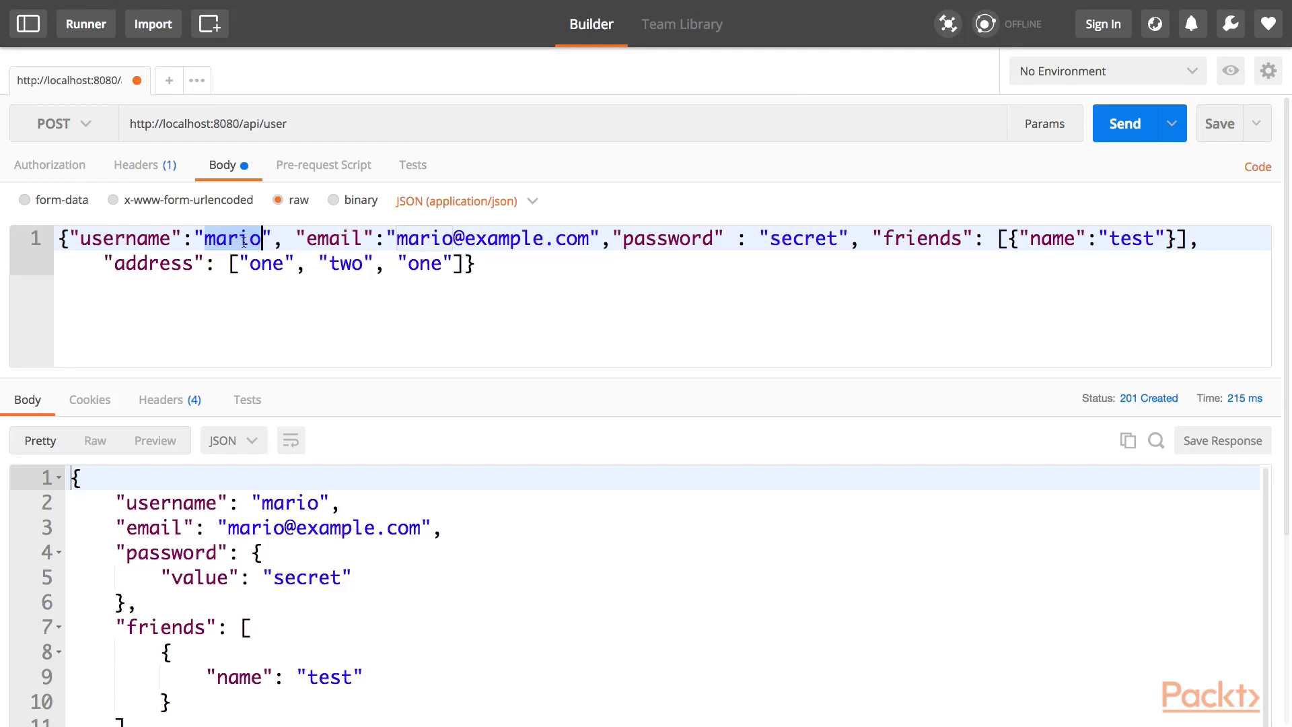
{"action": "type", "text": "test"}
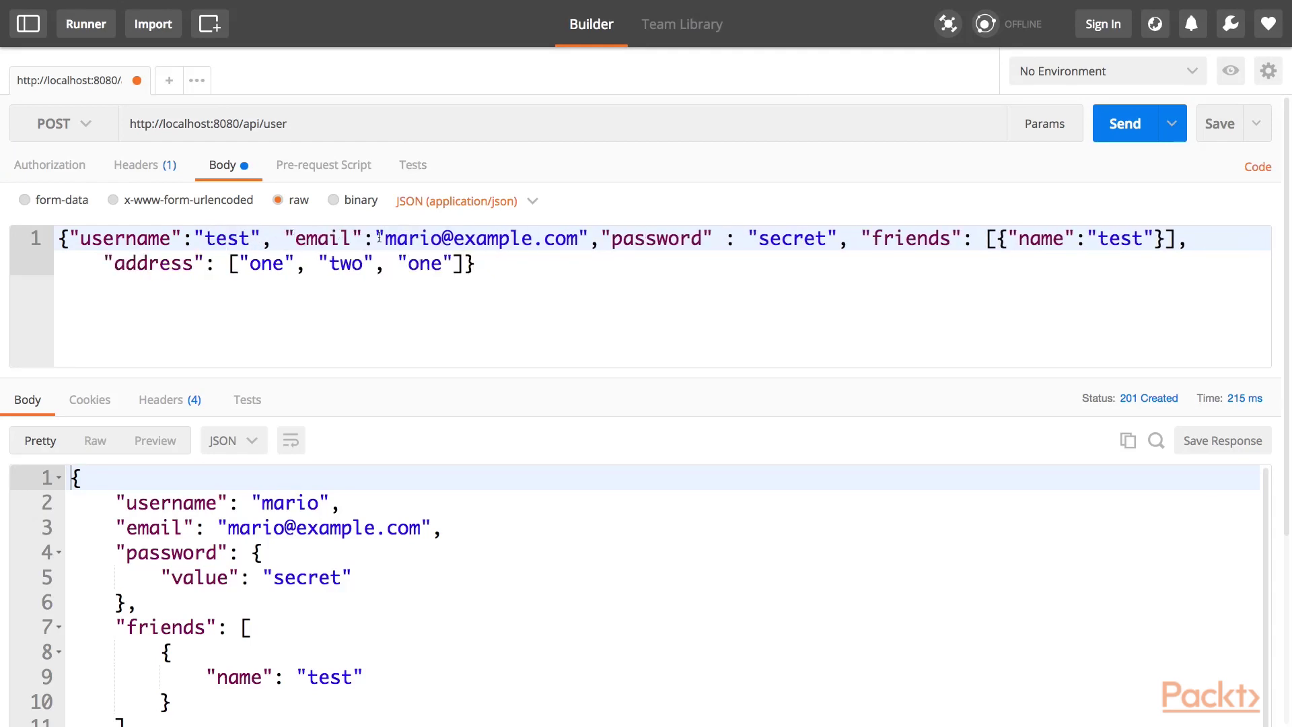
{"action": "double_click", "coordinate": [413, 241]}
{"action": "type", "text": "test"}
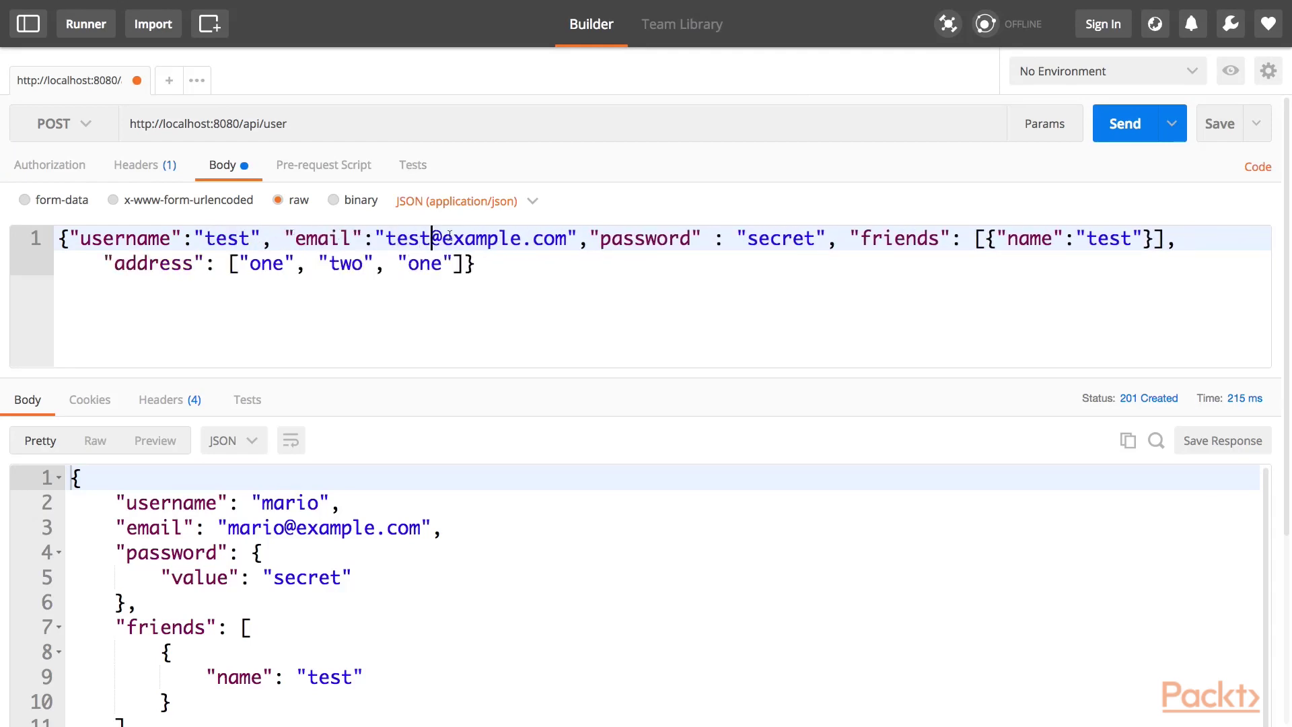
{"action": "left_click", "coordinate": [1131, 136]}
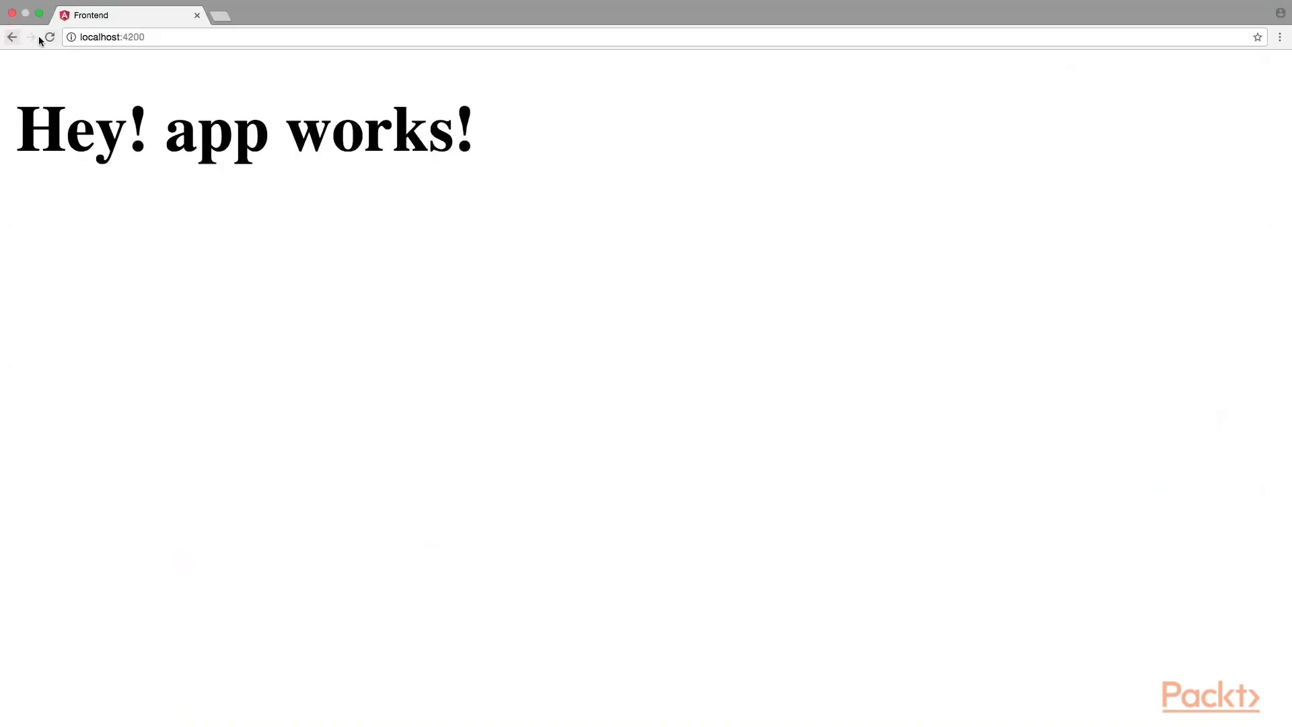
Reload localhost:4200 in Chrome to list users mario and test
{"action": "left_click", "coordinate": [46, 37]}
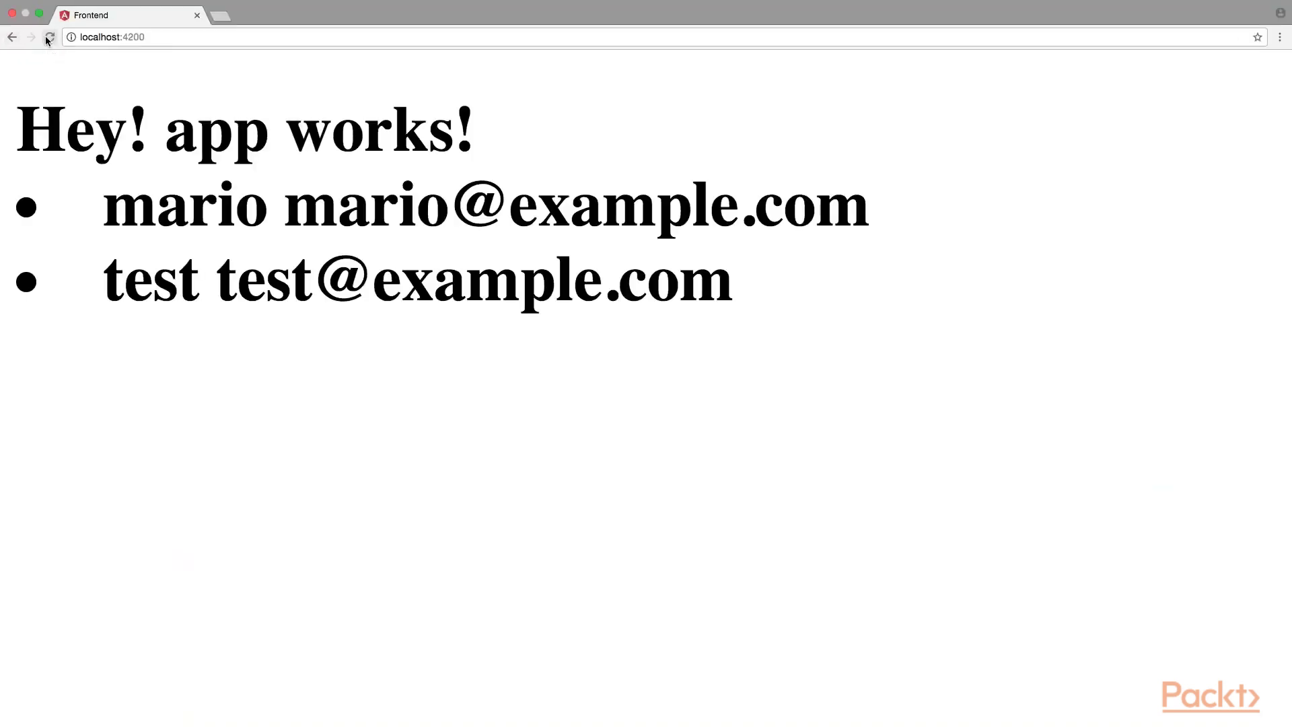